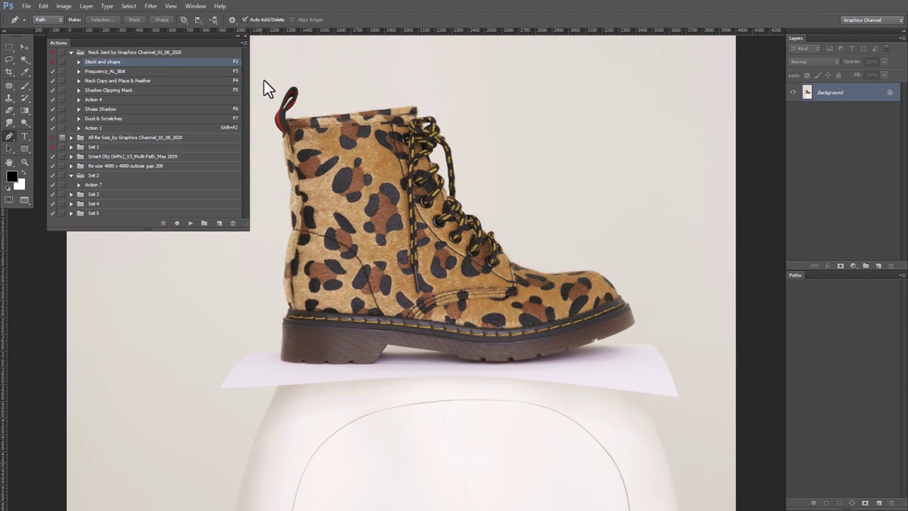
# Collapse the Actions panel, choose the Pen tool, and zoom in on the boot's toe.
pyautogui.click(241, 37)
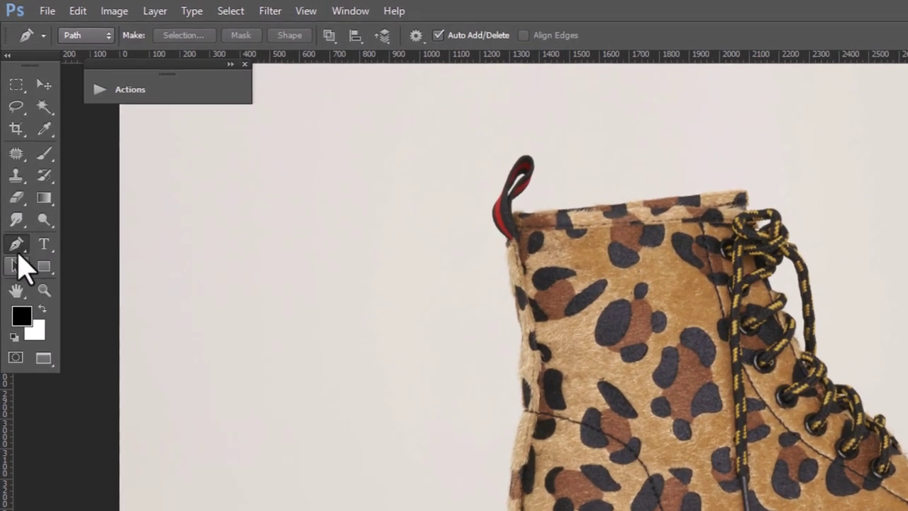
pyautogui.click(9, 136)
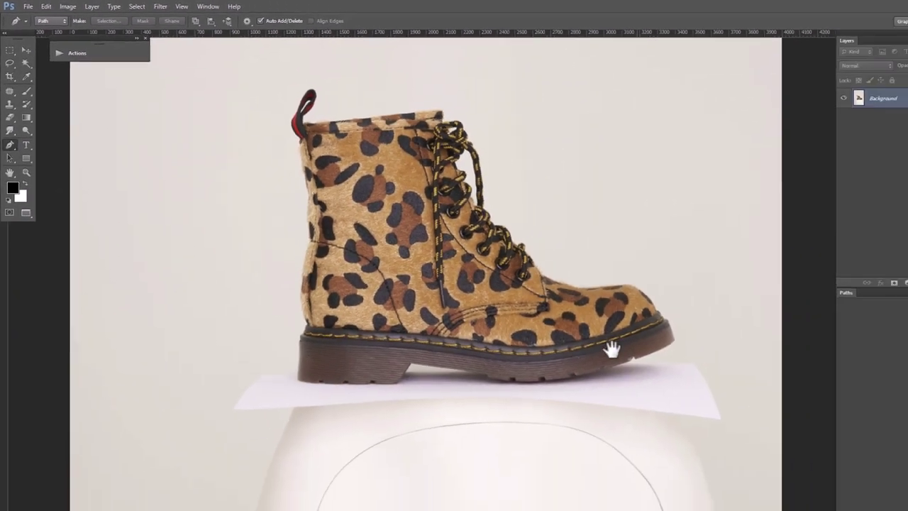
pyautogui.keyDown('ctrl'); pyautogui.click(603, 312); pyautogui.keyUp('ctrl')
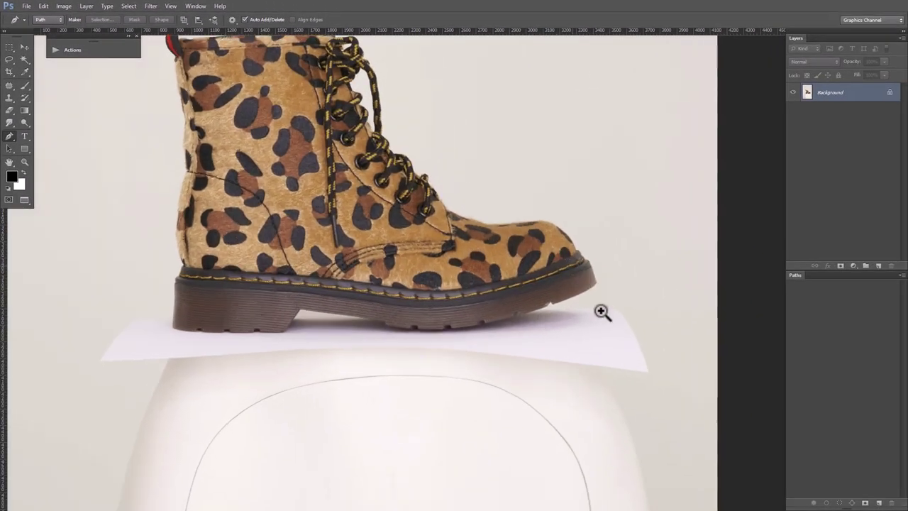
pyautogui.keyDown('ctrl'); pyautogui.click(612, 304); pyautogui.keyUp('ctrl')
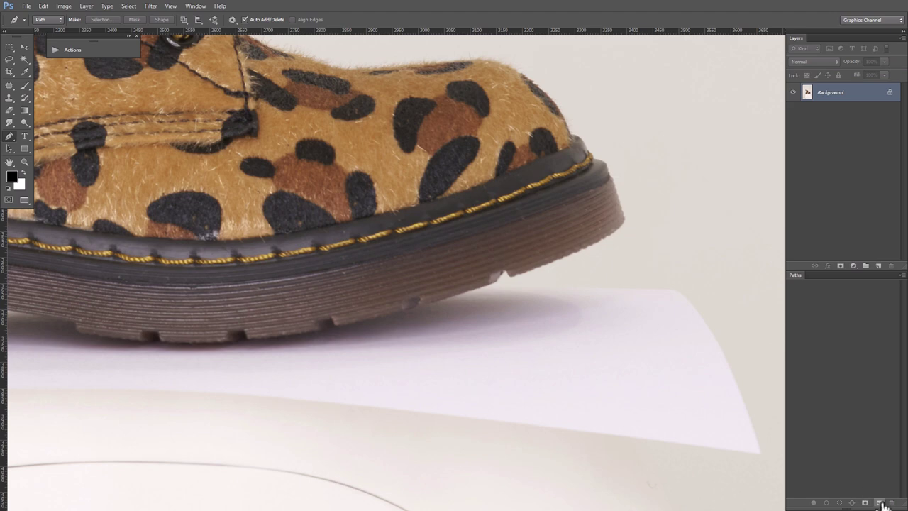
# Start Path 1 at the toe's sole edge and zoom in on the first notch.
pyautogui.click(881, 504)
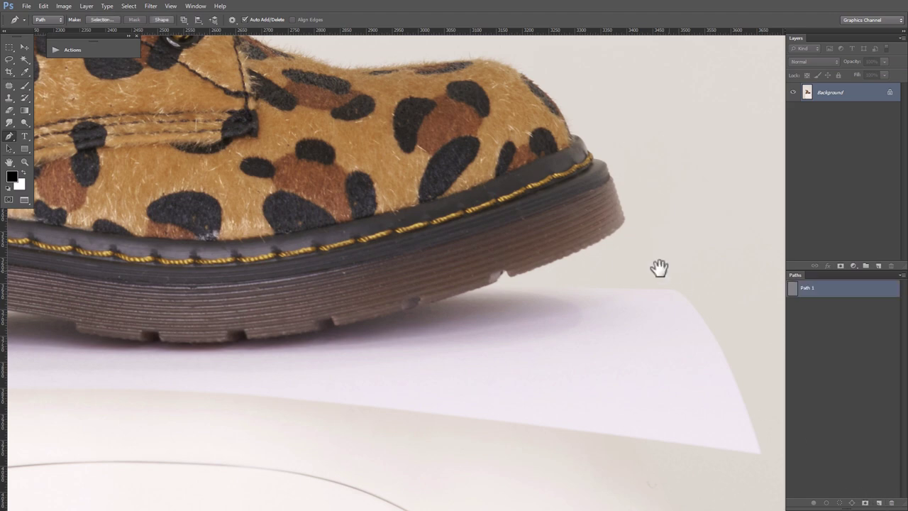
pyautogui.keyDown('ctrl'); pyautogui.click(614, 230); pyautogui.keyUp('ctrl')
pyautogui.keyDown('ctrl'); pyautogui.click(659, 243); pyautogui.keyUp('ctrl')
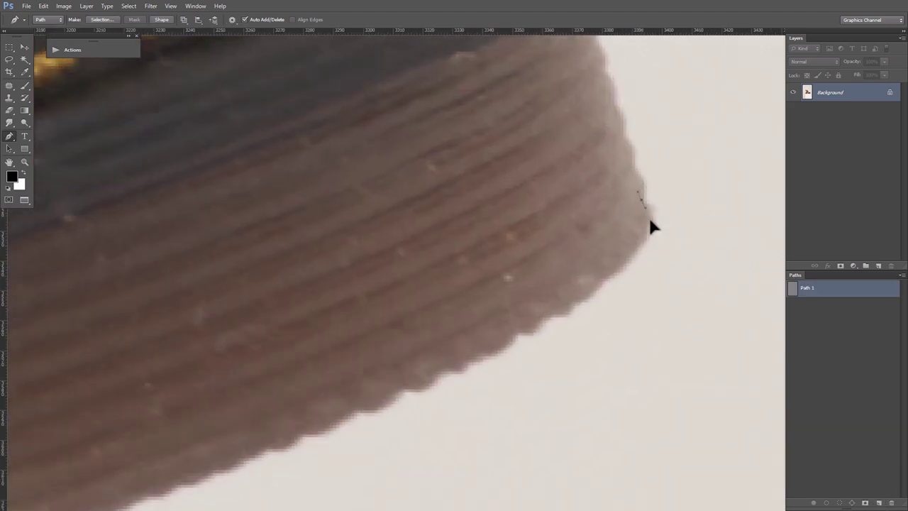
pyautogui.moveTo(638, 257); pyautogui.dragTo(642, 199)
pyautogui.keyDown('alt'); pyautogui.click(614, 215); pyautogui.keyUp('alt')
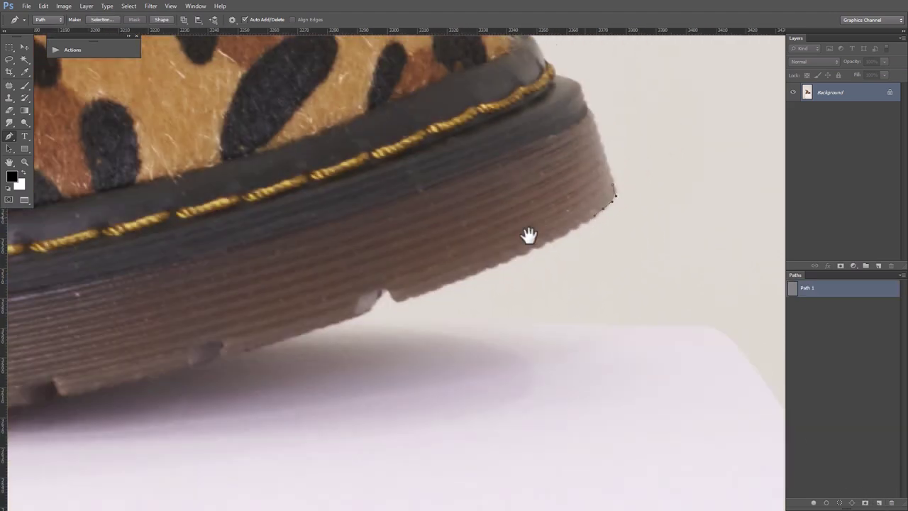
pyautogui.moveTo(527, 237); pyautogui.dragTo(558, 189)
pyautogui.keyDown('ctrl'); pyautogui.click(584, 217); pyautogui.keyUp('ctrl')
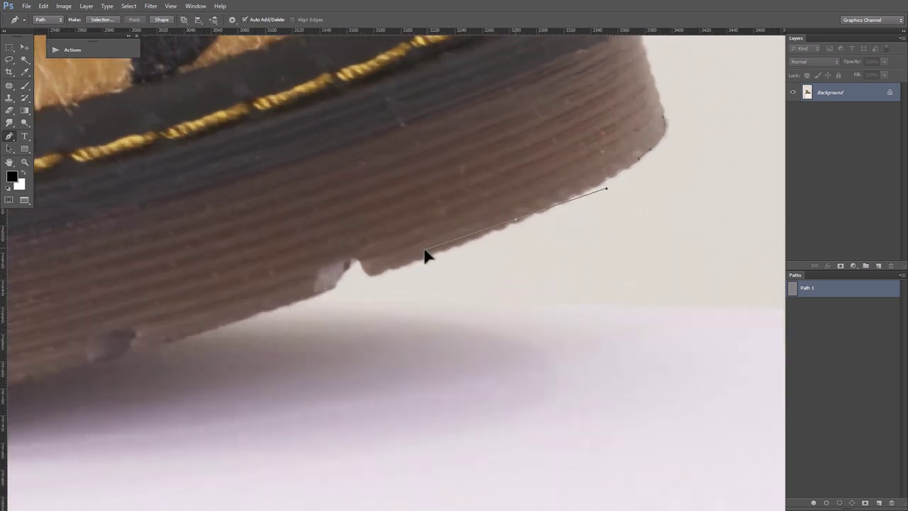
pyautogui.moveTo(380, 271); pyautogui.dragTo(515, 194)
pyautogui.keyDown('ctrl'); pyautogui.click(533, 191); pyautogui.keyUp('ctrl')
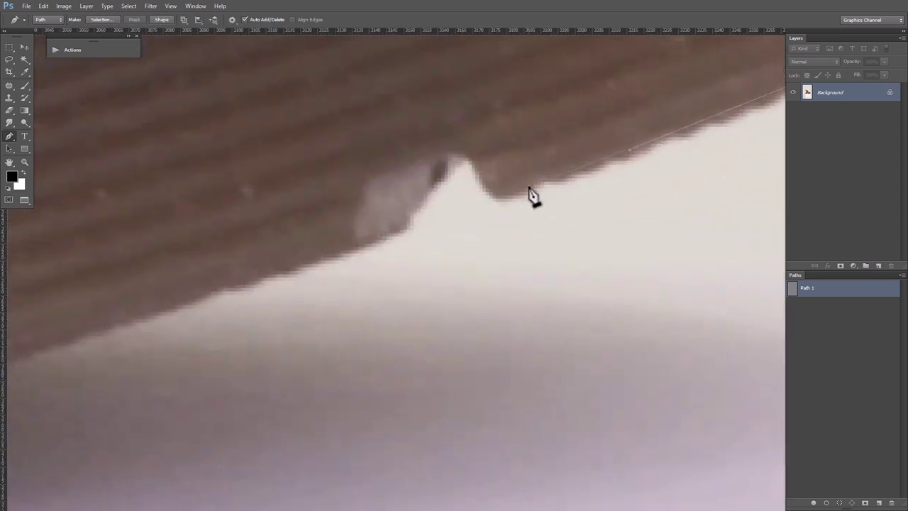
# Curve Path 1 into the first sole notch, then zoom out to see the whole sole edge.
pyautogui.click(496, 201)
pyautogui.keyDown('ctrl'); pyautogui.click(488, 193); pyautogui.keyUp('ctrl')
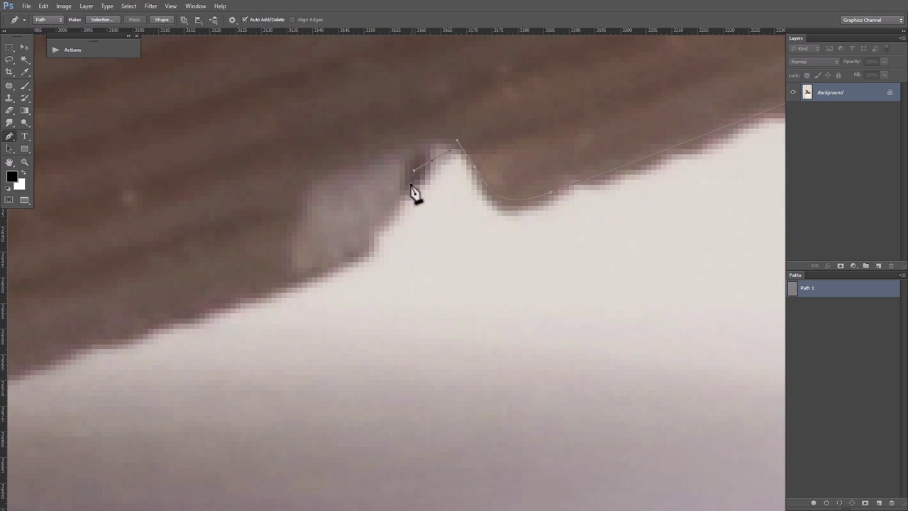
pyautogui.scroll(-2, 413, 190)
pyautogui.hscroll(-2, 447, 173)
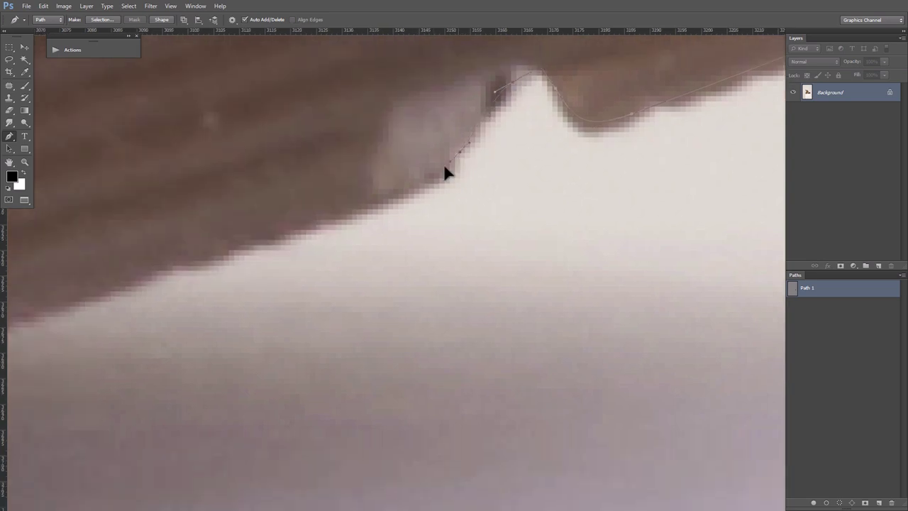
pyautogui.keyDown('alt'); pyautogui.click(329, 218); pyautogui.keyUp('alt')
pyautogui.keyDown('alt'); pyautogui.click(297, 222); pyautogui.keyUp('alt')
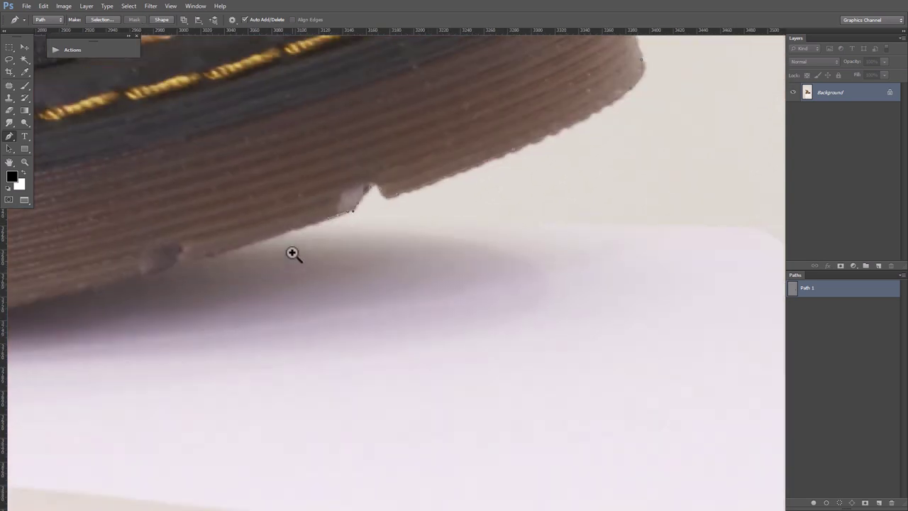
pyautogui.scroll(-5, 288, 253)
pyautogui.scroll(3, 577, 168)
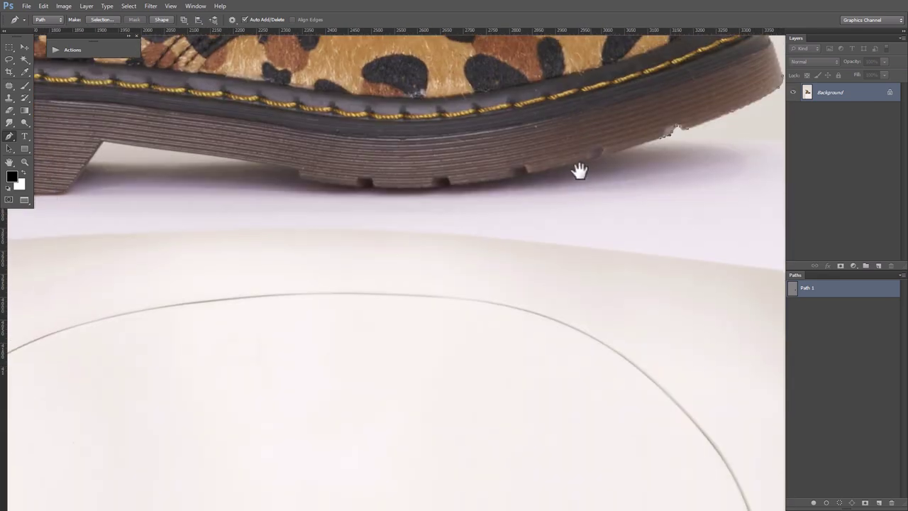
pyautogui.scroll(2, 524, 199)
pyautogui.scroll(2, 524, 199)
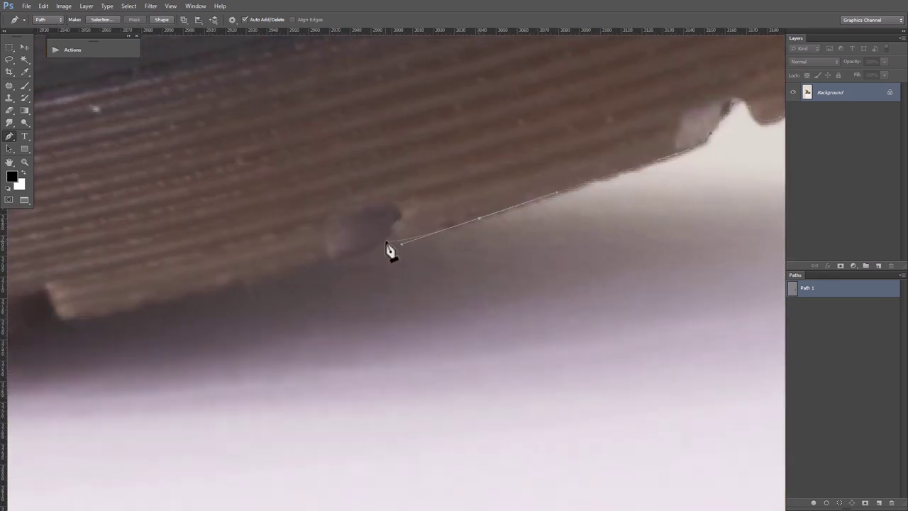
pyautogui.scroll(2, 303, 276)
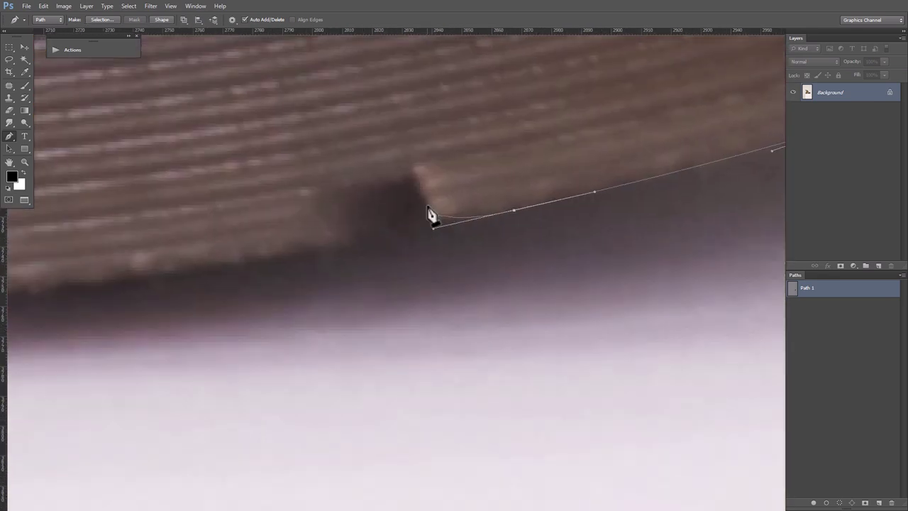
# Add smooth anchors along the sole's bottom edge around the next notch corner.
pyautogui.moveTo(283, 257); pyautogui.dragTo(568, 189)
pyautogui.click(545, 190)
pyautogui.click(462, 202)
pyautogui.moveTo(264, 229)
pyautogui.mouseDown()
pyautogui.moveTo(431, 205)
pyautogui.moveTo(388, 207)
pyautogui.mouseUp()
pyautogui.click(326, 212)
pyautogui.moveTo(284, 205); pyautogui.dragTo(517, 187)
pyautogui.click(478, 197)
pyautogui.click(426, 196)
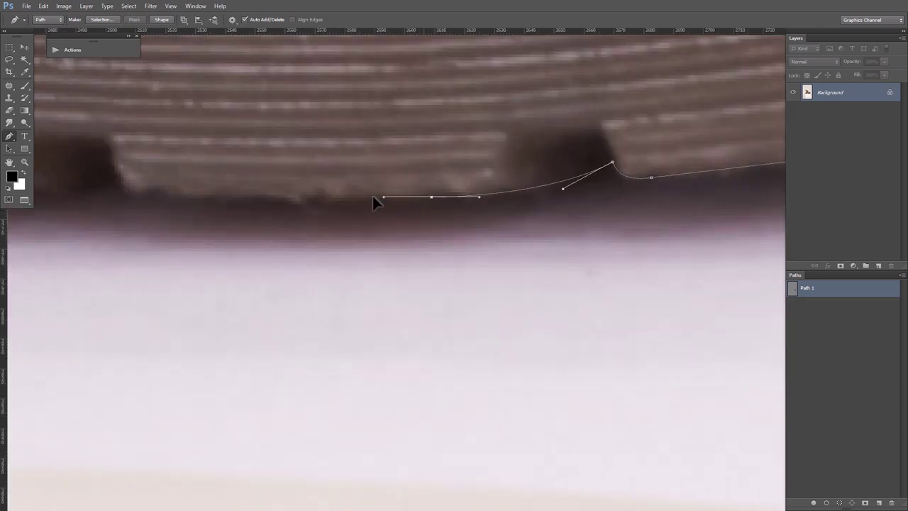
pyautogui.moveTo(355, 193); pyautogui.dragTo(496, 203)
pyautogui.scroll(1, 363, 204)
pyautogui.moveTo(391, 211); pyautogui.dragTo(327, 210)
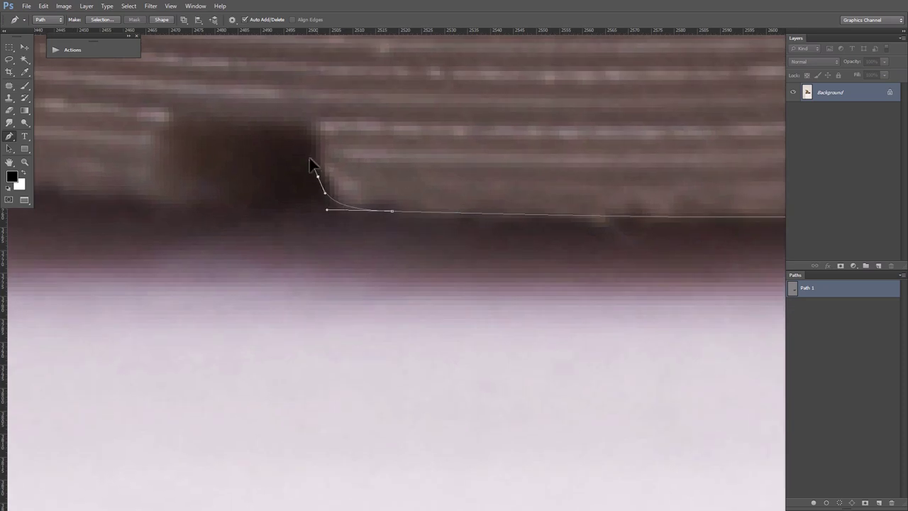
# Anchor the path at the notch edge and pan along the sole toward its corner.
pyautogui.moveTo(230, 195); pyautogui.dragTo(490, 174)
pyautogui.scroll(-2, 367, 187)
pyautogui.scroll(2, 209, 146)
pyautogui.click(385, 178)
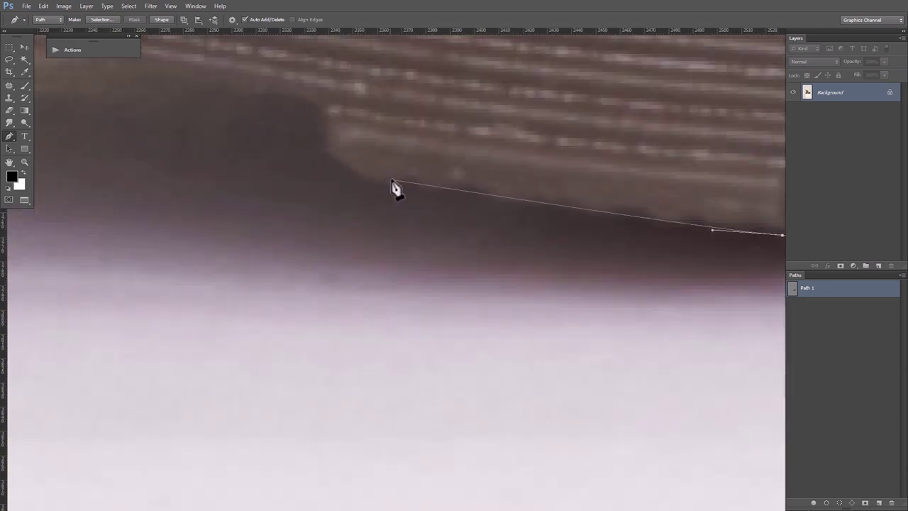
pyautogui.moveTo(315, 168); pyautogui.dragTo(350, 213)
pyautogui.scroll(-2, 310, 190)
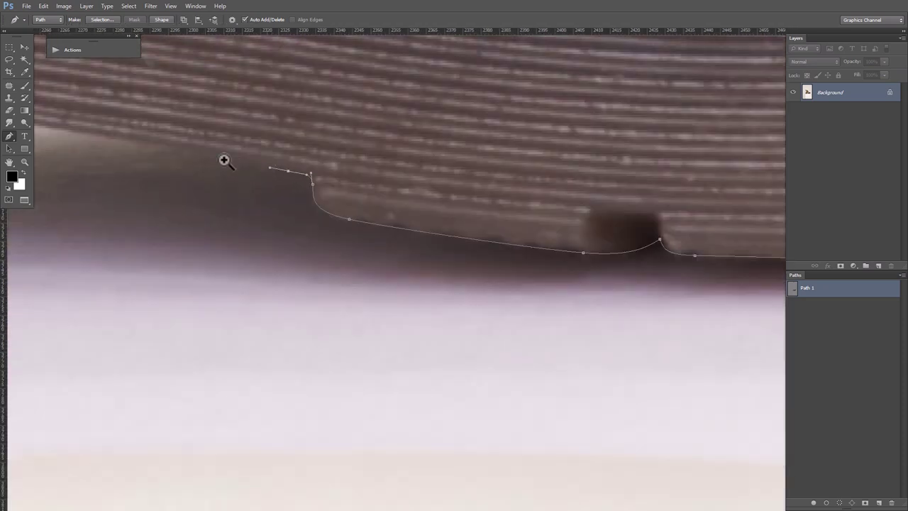
pyautogui.moveTo(222, 156); pyautogui.dragTo(342, 187)
pyautogui.scroll(1, 431, 168)
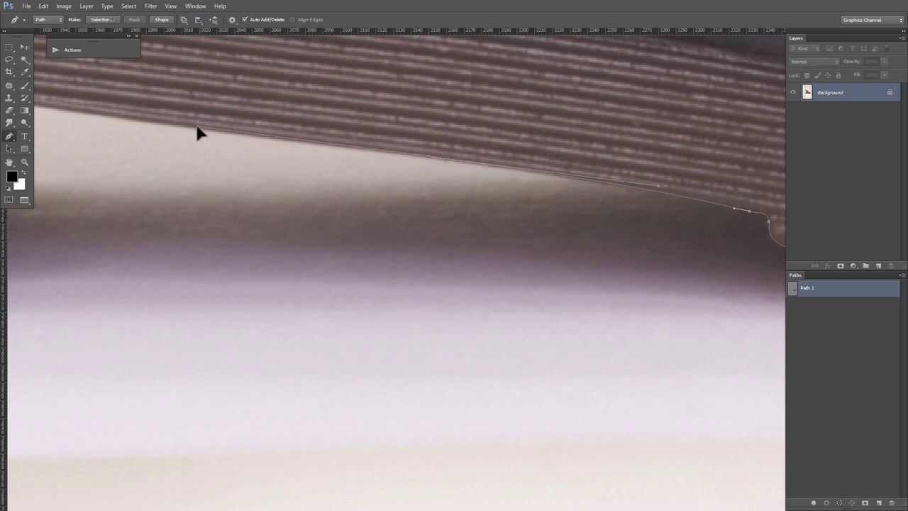
pyautogui.moveTo(196, 132); pyautogui.dragTo(522, 144)
pyautogui.scroll(1, 442, 136)
pyautogui.scroll(1, 437, 132)
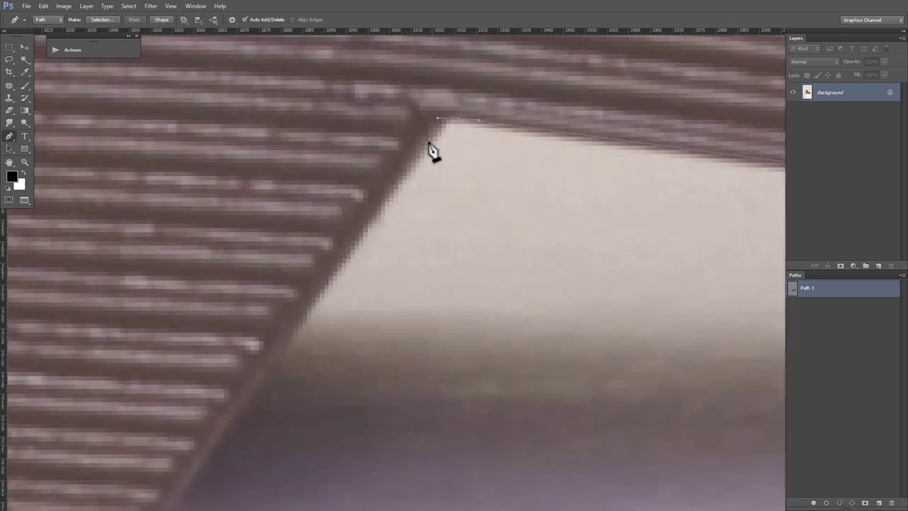
pyautogui.scroll(-1, 411, 166)
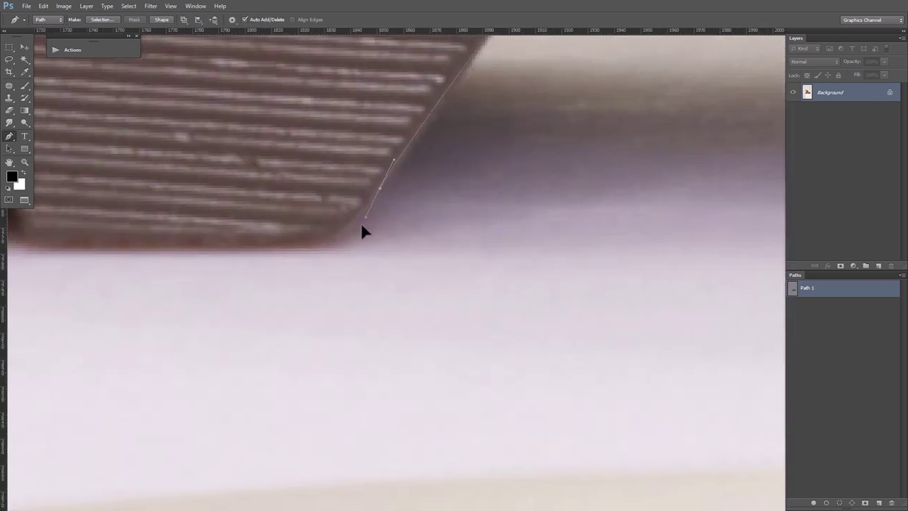
pyautogui.moveTo(344, 249); pyautogui.dragTo(523, 212)
pyautogui.scroll(-2, 348, 191)
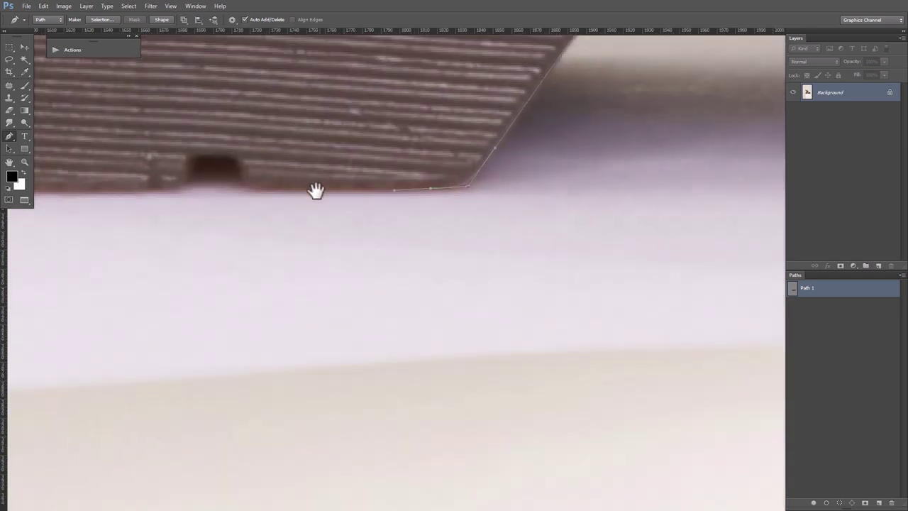
pyautogui.scroll(3, 417, 211)
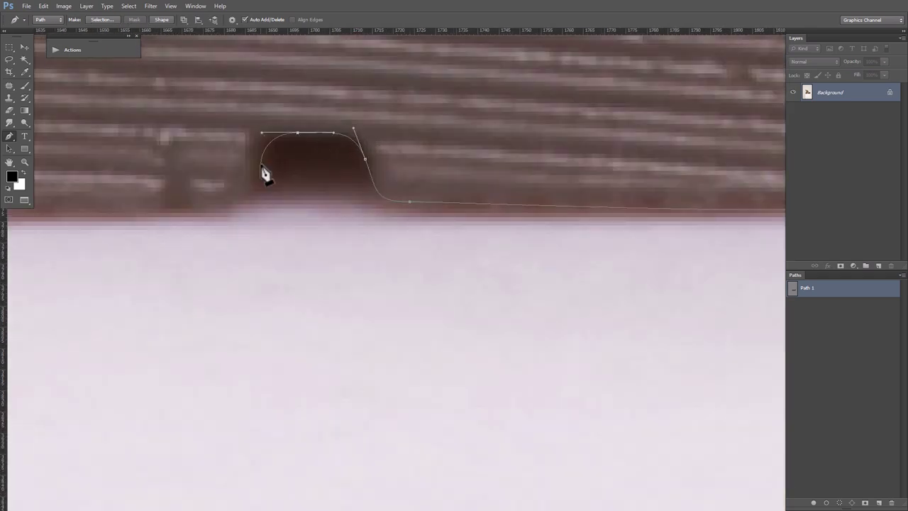
# Trace Path 1 into the next notch up to its top corner.
pyautogui.moveTo(215, 205); pyautogui.dragTo(507, 157)
pyautogui.click(464, 162)
pyautogui.scroll(-3, 358, 159)
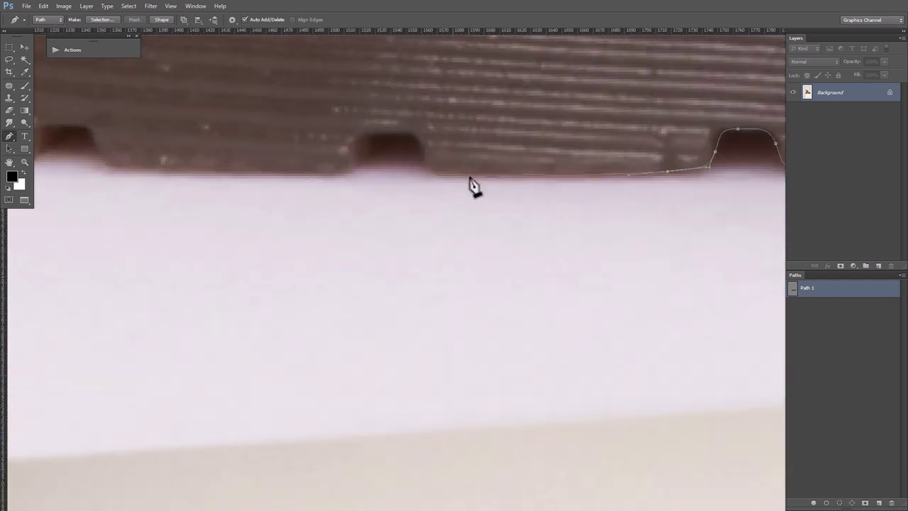
pyautogui.scroll(3, 429, 178)
pyautogui.click(429, 174)
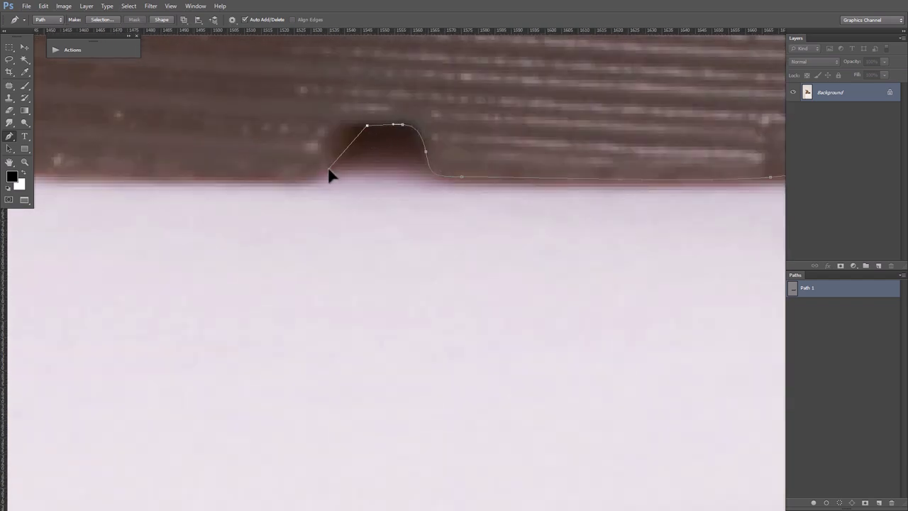
pyautogui.hscroll(-5, 264, 179)
pyautogui.click(365, 164)
pyautogui.scroll(1, 354, 153)
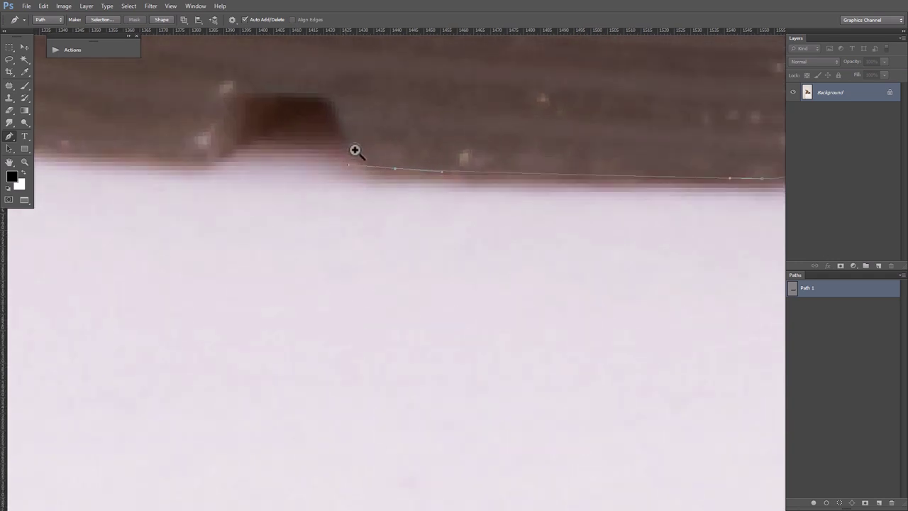
pyautogui.click(350, 150)
pyautogui.click(342, 132)
# Add anchors along the last stretch of the bottom edge toward the heel.
pyautogui.hscroll(-5, 239, 164)
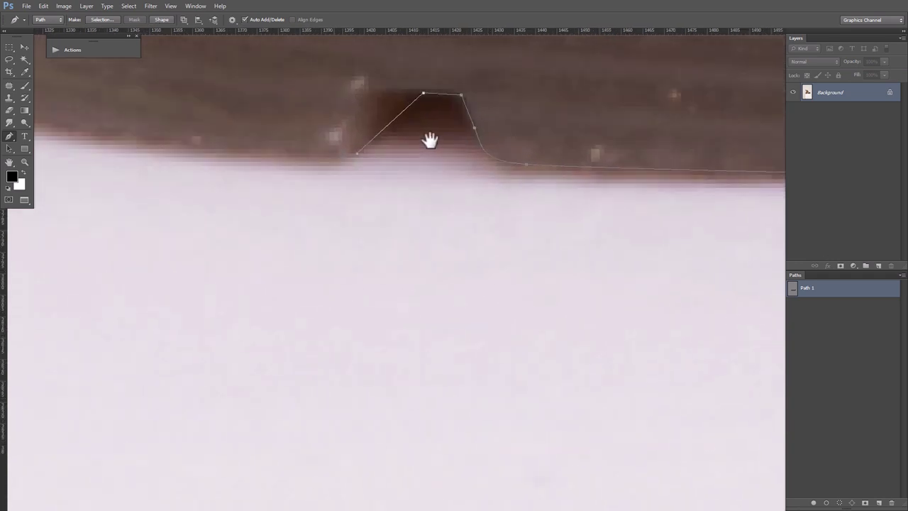
pyautogui.click(401, 144)
pyautogui.click(360, 148)
pyautogui.scroll(-1, 360, 148)
pyautogui.hscroll(-5, 416, 152)
pyautogui.scroll(-2, 383, 165)
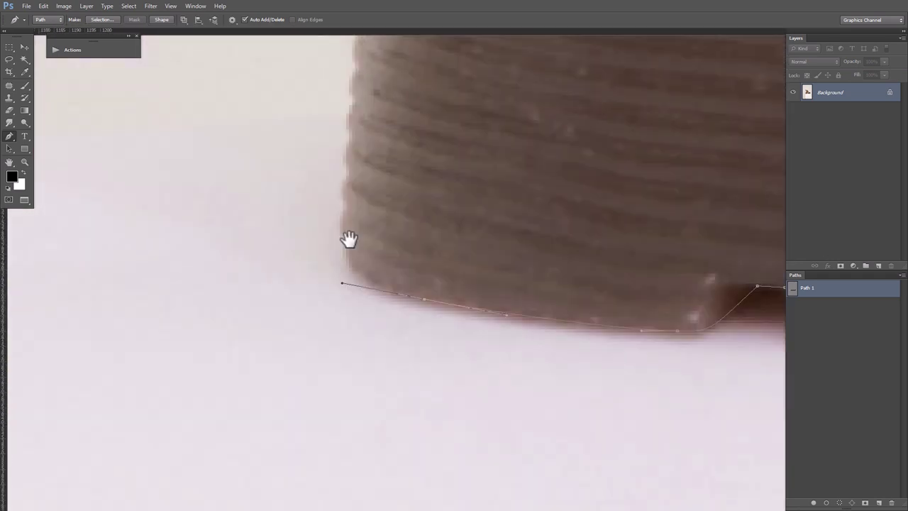
pyautogui.scroll(-2, 344, 236)
# Anchor the path at the heel's lower-left corner and pan up the ridged heel toward the fur.
pyautogui.scroll(3, 324, 178)
pyautogui.click(341, 351)
pyautogui.scroll(1, 361, 348)
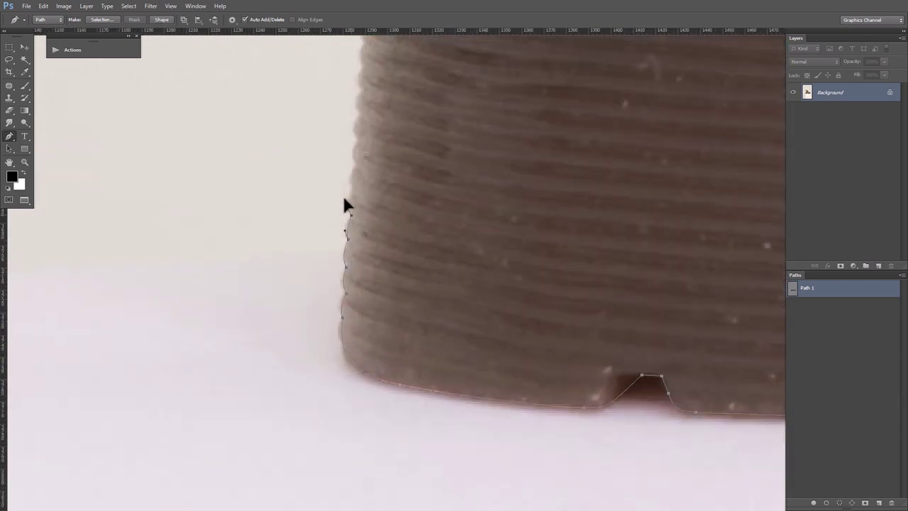
pyautogui.scroll(5, 344, 201)
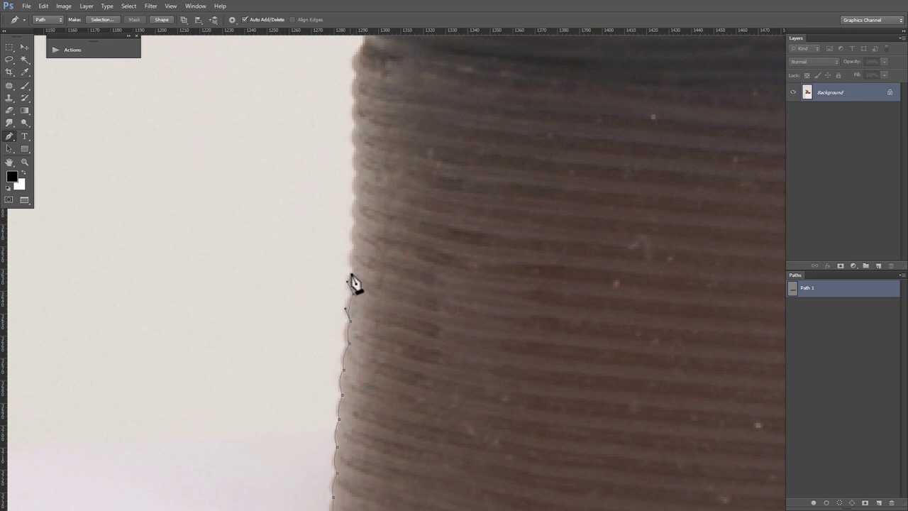
pyautogui.scroll(5, 381, 178)
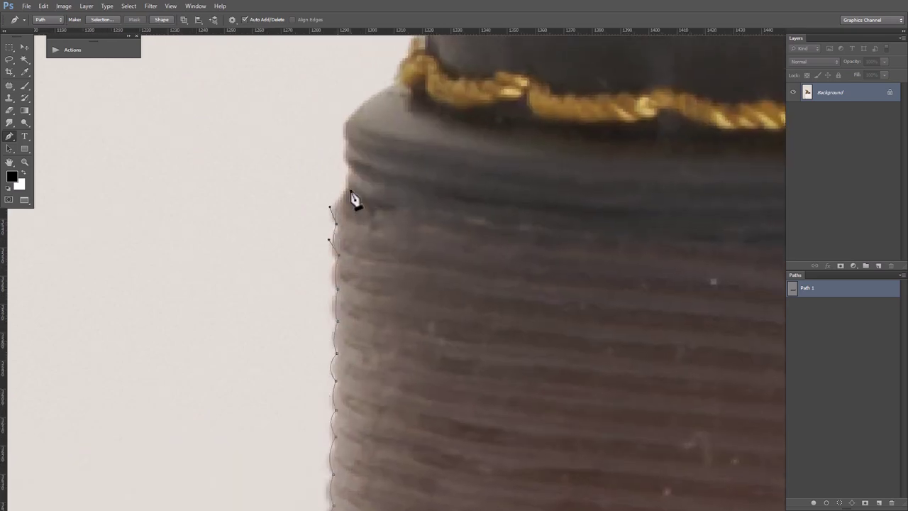
pyautogui.moveTo(348, 145); pyautogui.dragTo(338, 300)
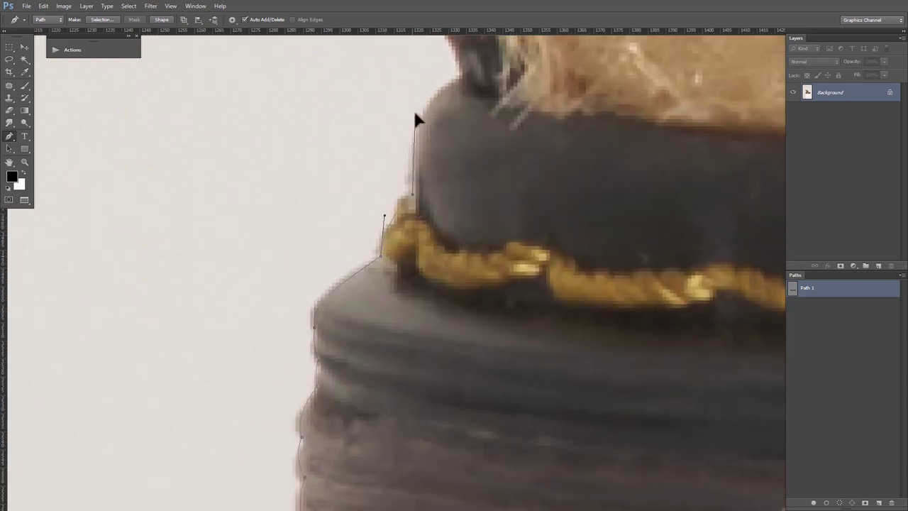
pyautogui.scroll(5, 418, 121)
# Add curved anchors up the fur edge to just below the pull strap loop.
pyautogui.scroll(-2, 384, 204)
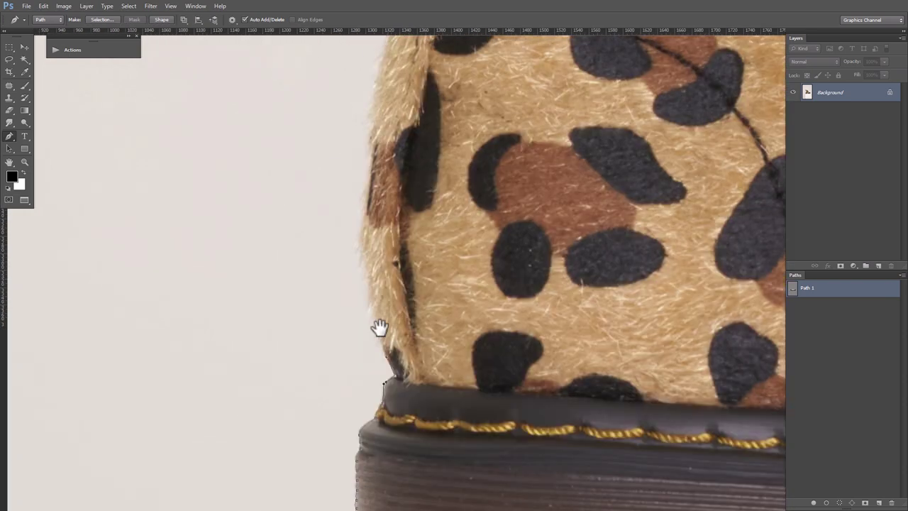
pyautogui.moveTo(317, 170); pyautogui.dragTo(314, 233)
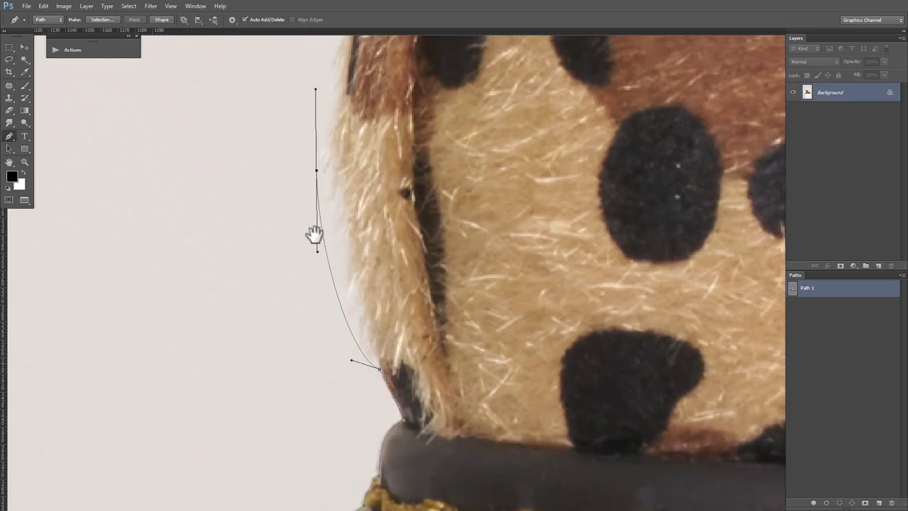
pyautogui.scroll(2, 314, 234)
pyautogui.scroll(-2, 319, 174)
pyautogui.scroll(5, 340, 298)
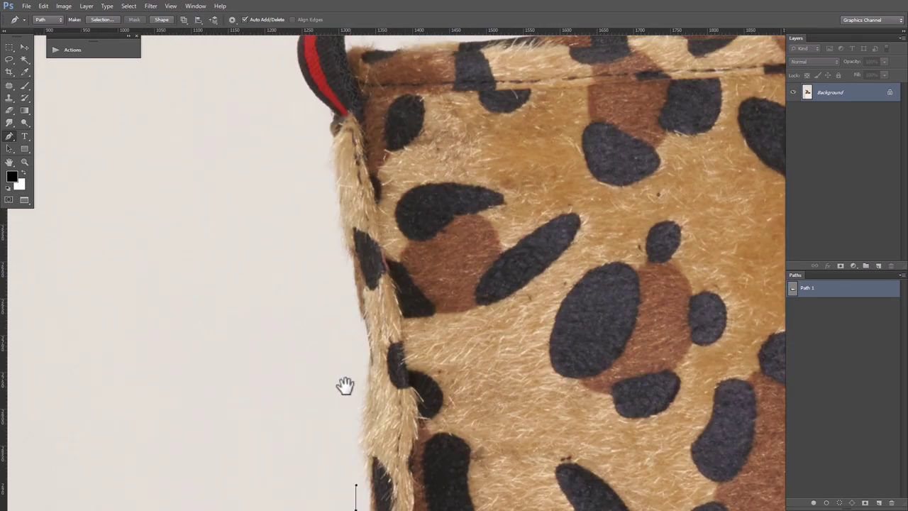
pyautogui.scroll(2, 345, 376)
pyautogui.moveTo(347, 360); pyautogui.dragTo(341, 280)
# Curve Path 1 over the top of the red-striped pull loop and down its right edge.
pyautogui.scroll(2, 369, 326)
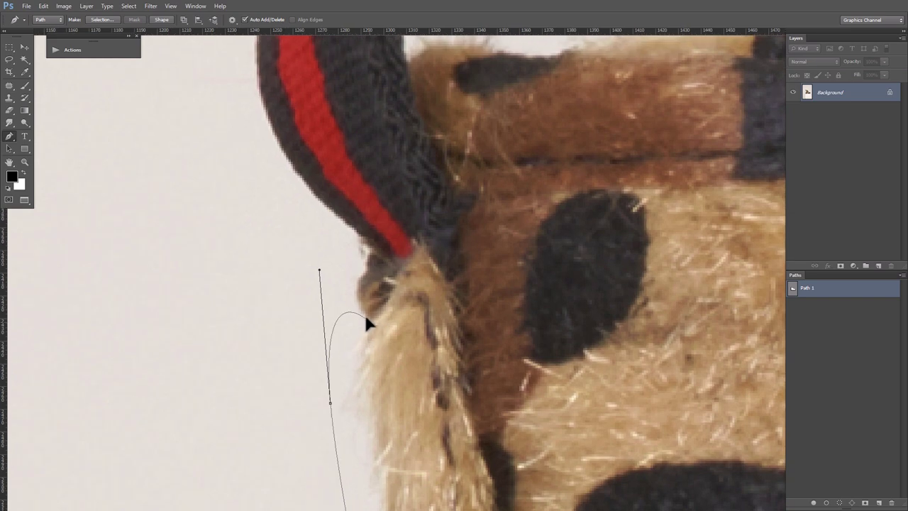
pyautogui.scroll(5, 355, 319)
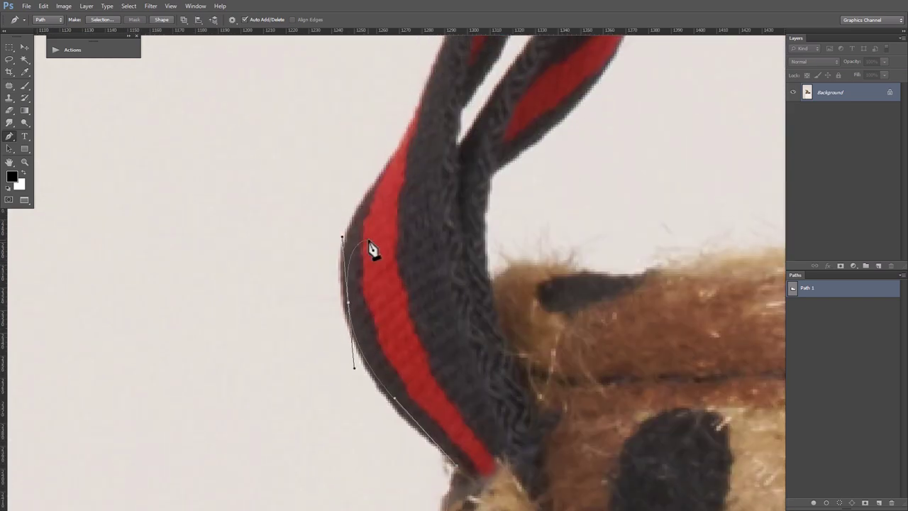
pyautogui.scroll(2, 369, 298)
pyautogui.scroll(5, 369, 310)
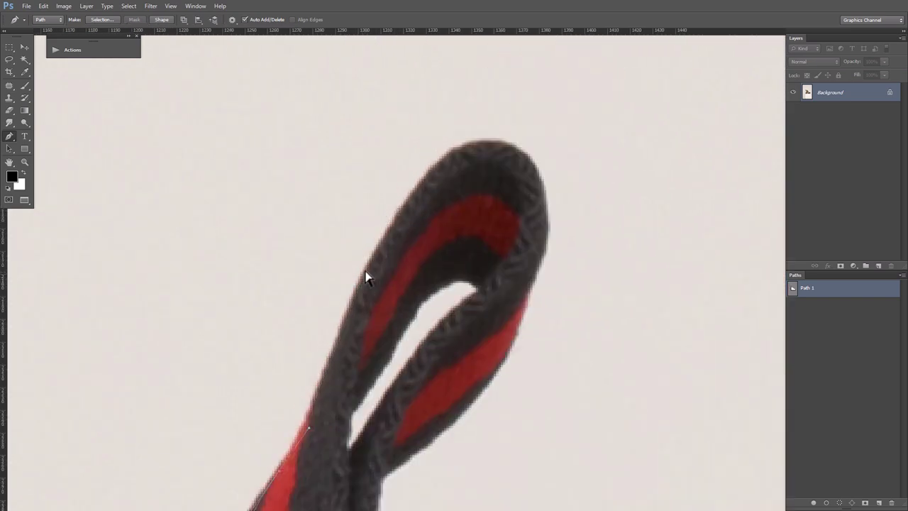
pyautogui.scroll(2, 415, 191)
pyautogui.moveTo(419, 207); pyautogui.dragTo(487, 203)
pyautogui.scroll(-3, 496, 227)
pyautogui.hscroll(3, 497, 227)
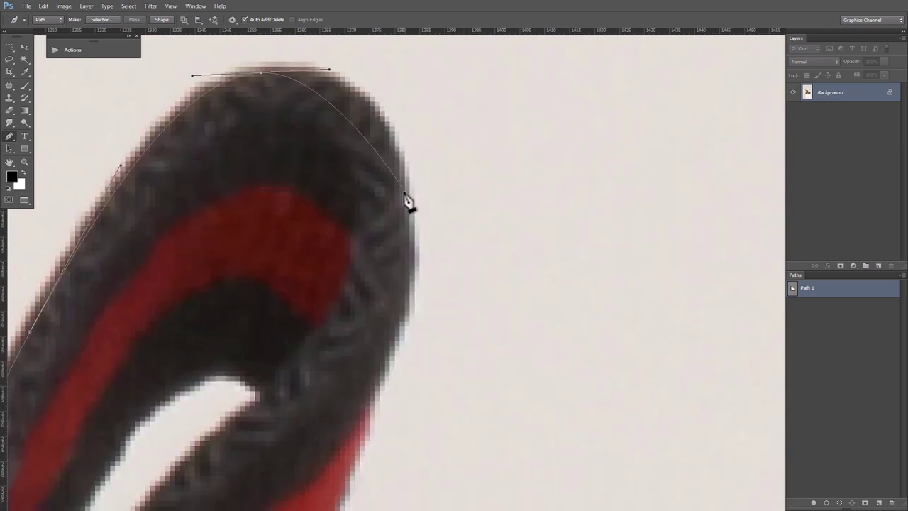
pyautogui.moveTo(402, 190); pyautogui.dragTo(417, 295)
pyautogui.scroll(-5, 422, 319)
pyautogui.scroll(-5, 361, 279)
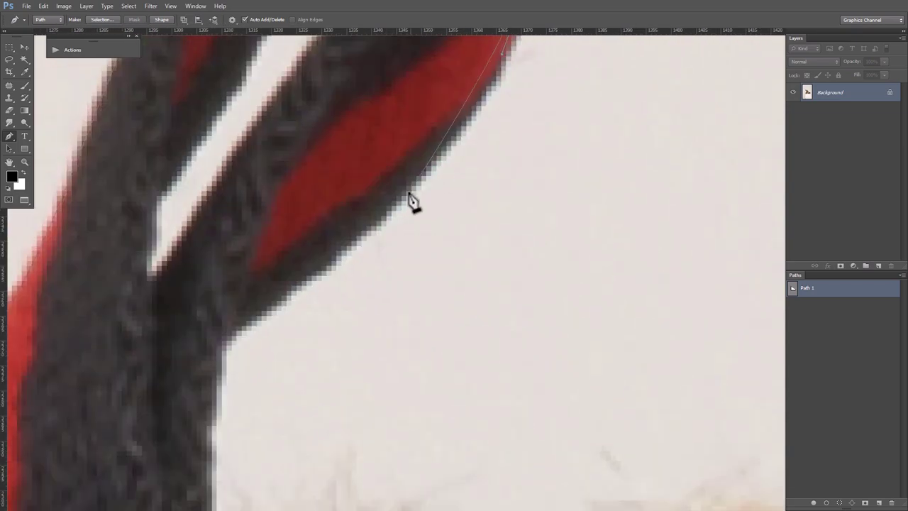
pyautogui.scroll(-5, 376, 213)
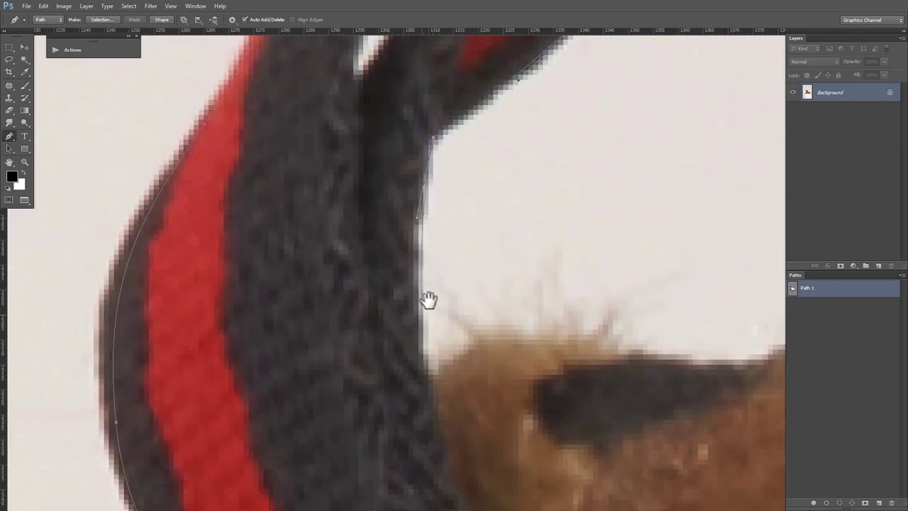
pyautogui.scroll(-3, 427, 298)
# Join the path back to the fur and add anchors along the boot's top rim.
pyautogui.moveTo(419, 213); pyautogui.dragTo(432, 182)
pyautogui.hscroll(5, 462, 166)
pyautogui.moveTo(405, 146); pyautogui.dragTo(466, 168)
pyautogui.hscroll(5, 531, 203)
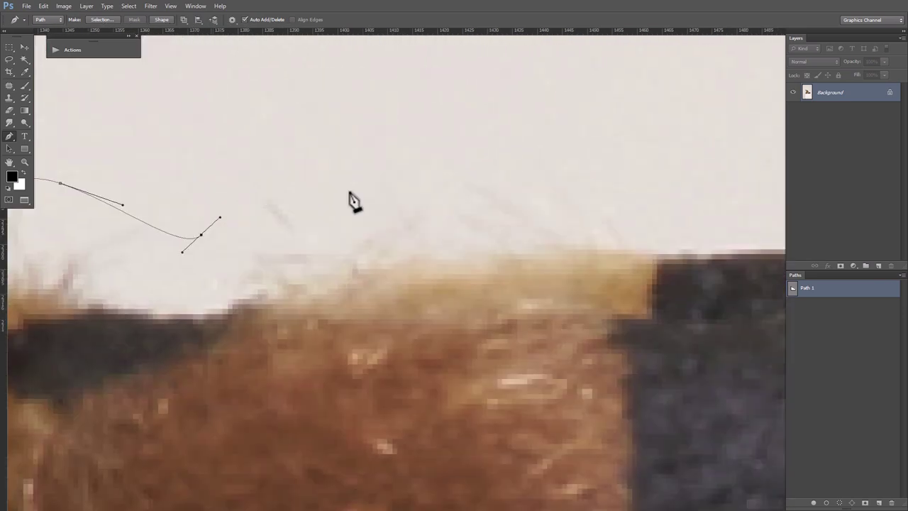
pyautogui.scroll(-3, 355, 202)
pyautogui.hscroll(5, 486, 149)
pyautogui.click(182, 182)
pyautogui.click(222, 184)
pyautogui.click(273, 186)
# Curve the path around the top fur corner and down the fur edge to the laces.
pyautogui.hscroll(-5, 428, 166)
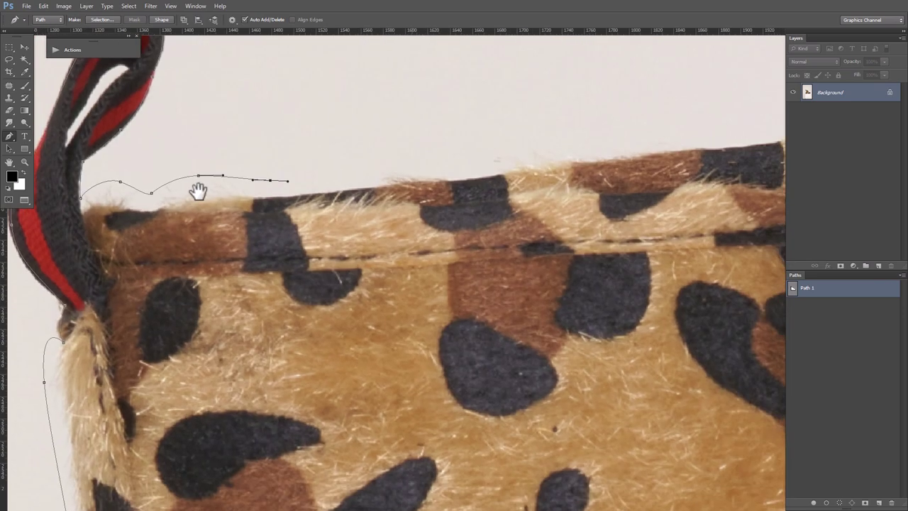
pyautogui.hscroll(5, 430, 142)
pyautogui.scroll(3, 314, 187)
pyautogui.moveTo(281, 171); pyautogui.dragTo(377, 168)
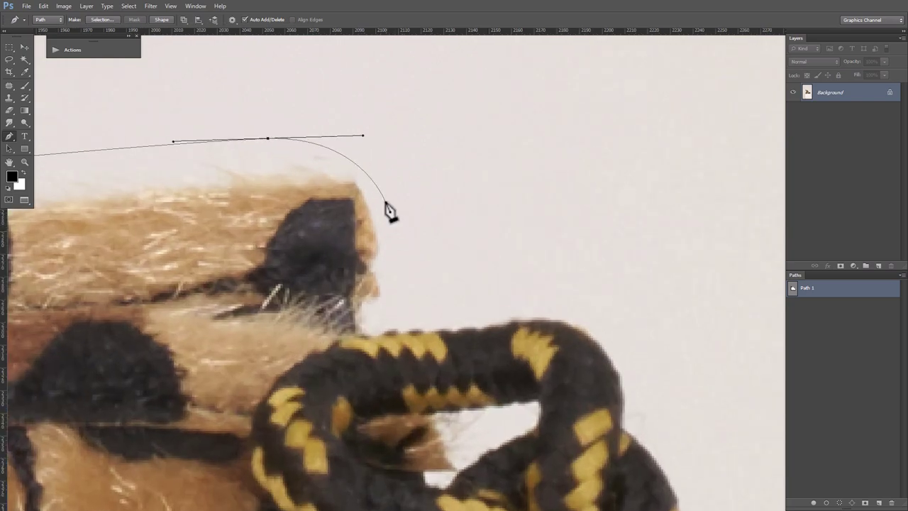
pyautogui.scroll(2, 389, 212)
pyautogui.scroll(3, 405, 178)
pyautogui.moveTo(345, 219); pyautogui.dragTo(411, 274)
pyautogui.scroll(-3, 412, 274)
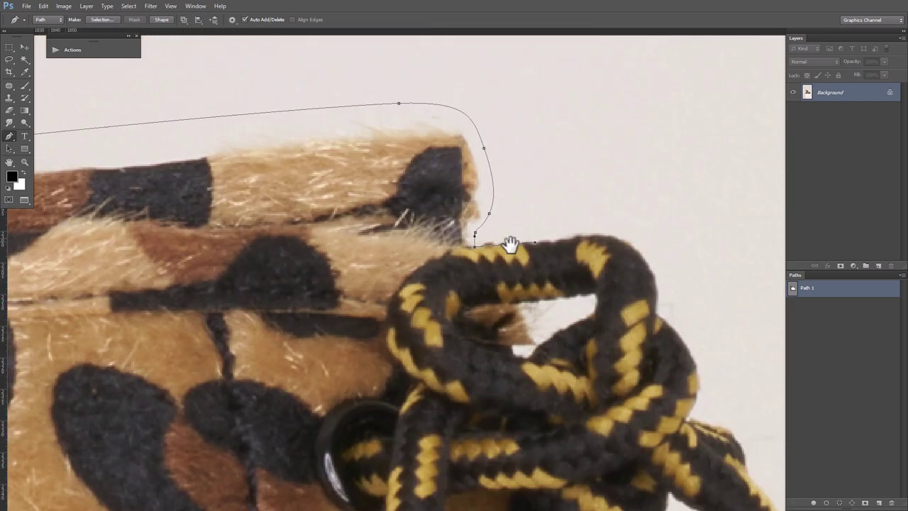
pyautogui.scroll(3, 511, 244)
# Trace the laces' outer edge around their bend with curved anchors.
pyautogui.moveTo(531, 196)
pyautogui.mouseDown()
pyautogui.moveTo(472, 149)
pyautogui.moveTo(502, 207)
pyautogui.mouseUp()
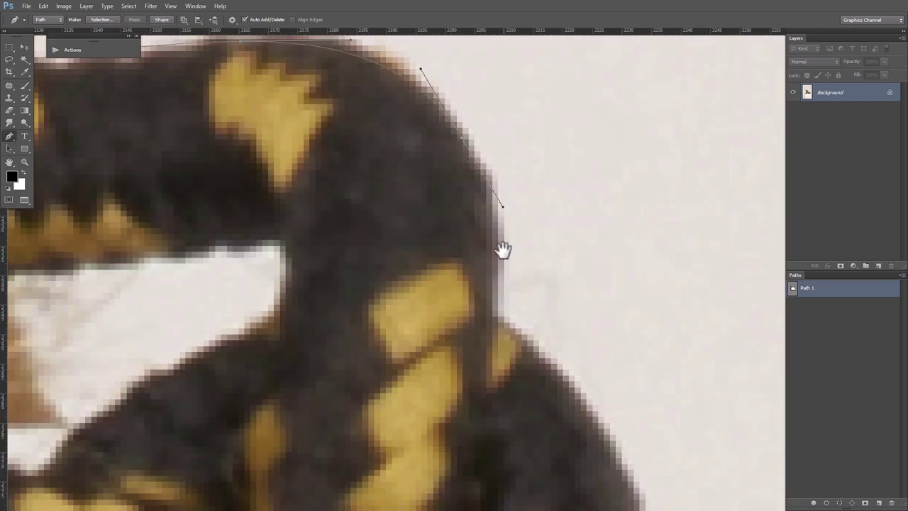
pyautogui.moveTo(502, 250); pyautogui.dragTo(491, 133)
pyautogui.scroll(-3, 476, 152)
pyautogui.scroll(2, 469, 138)
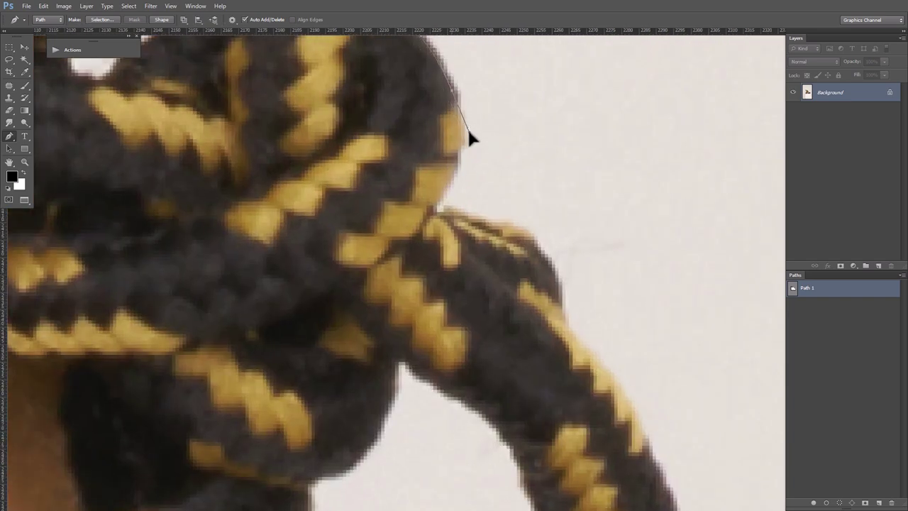
pyautogui.moveTo(457, 217); pyautogui.dragTo(515, 224)
pyautogui.moveTo(562, 327); pyautogui.dragTo(498, 209)
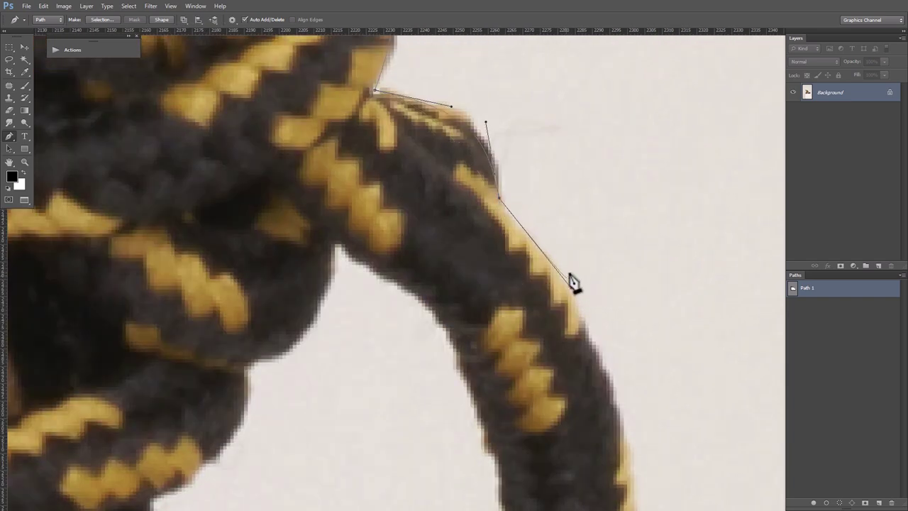
pyautogui.moveTo(573, 282); pyautogui.dragTo(485, 192)
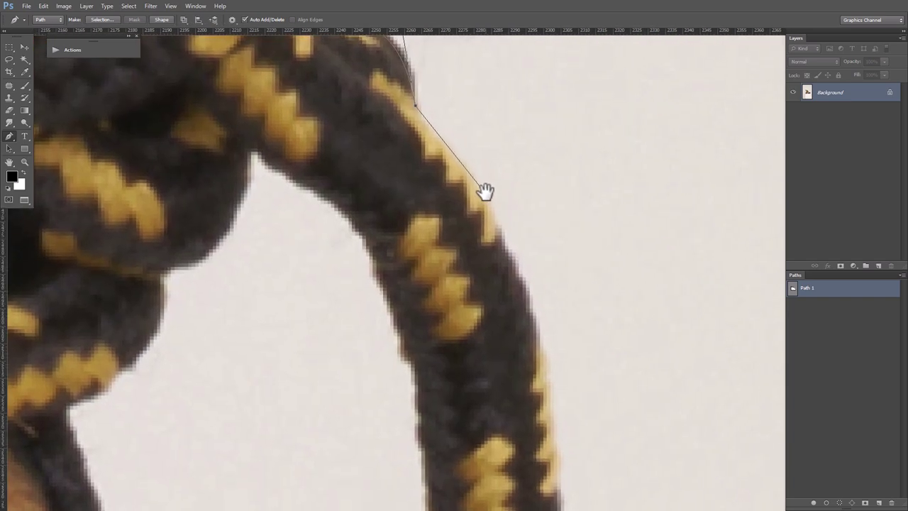
pyautogui.scroll(-1, 523, 330)
pyautogui.scroll(-2, 515, 208)
pyautogui.scroll(2, 515, 221)
# Add an anchor along the hanging lace edge.
pyautogui.click(510, 213)
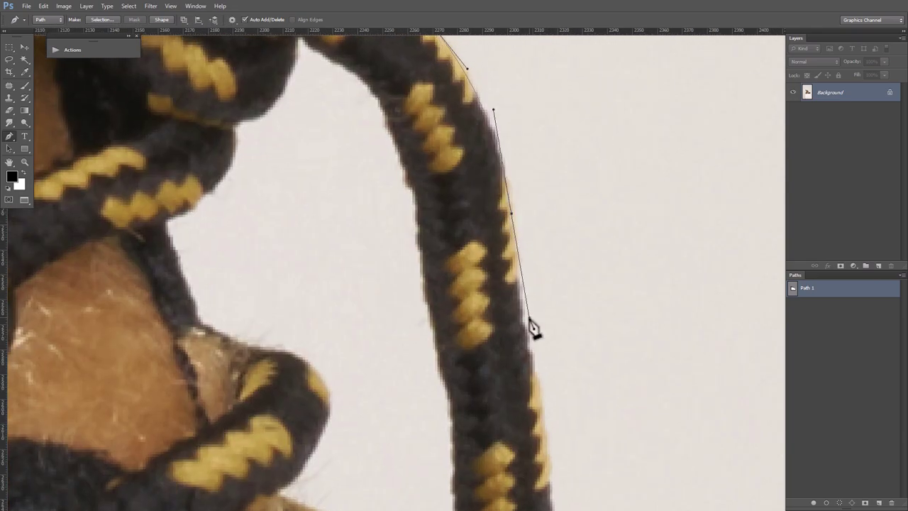
pyautogui.scroll(-1, 529, 348)
pyautogui.scroll(1, 486, 213)
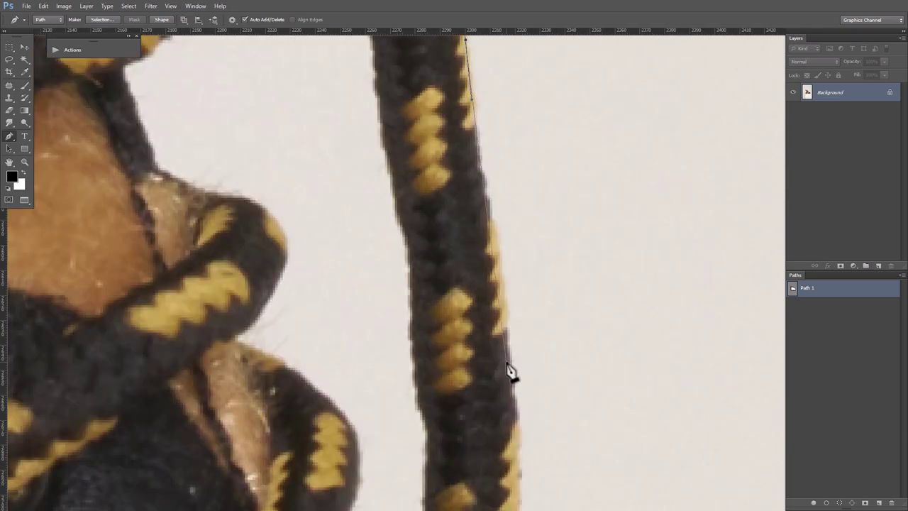
pyautogui.scroll(-2, 524, 464)
pyautogui.scroll(1, 517, 203)
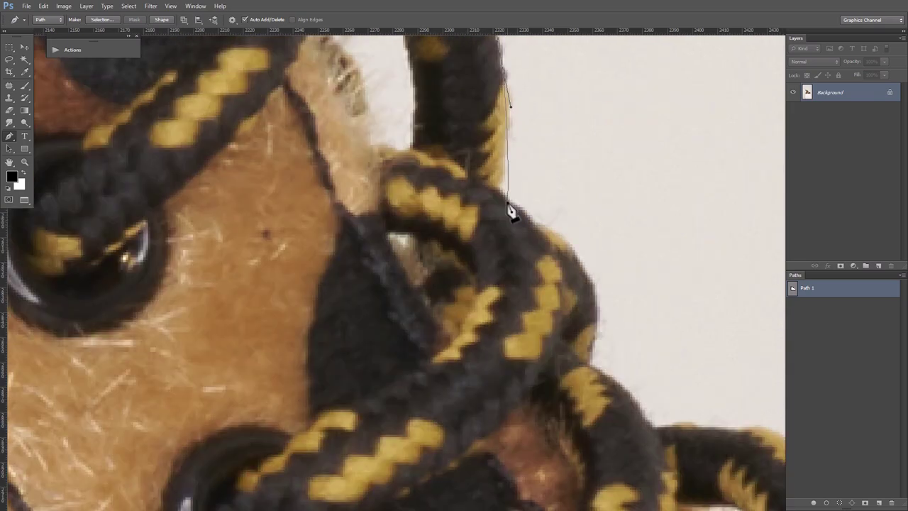
pyautogui.scroll(-3, 556, 241)
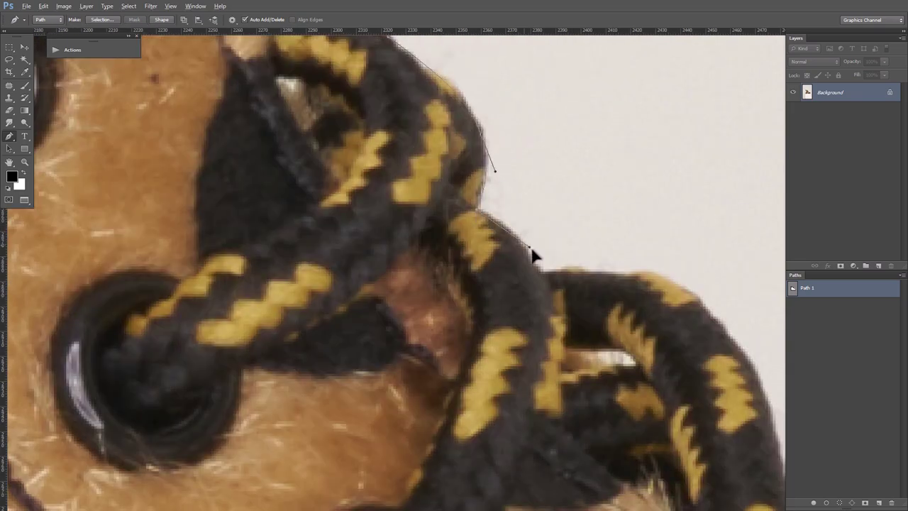
pyautogui.scroll(-3, 533, 253)
# Anchor the path where the laces cross and pan down toward the lower eyelets.
pyautogui.click(576, 195)
pyautogui.scroll(-3, 480, 181)
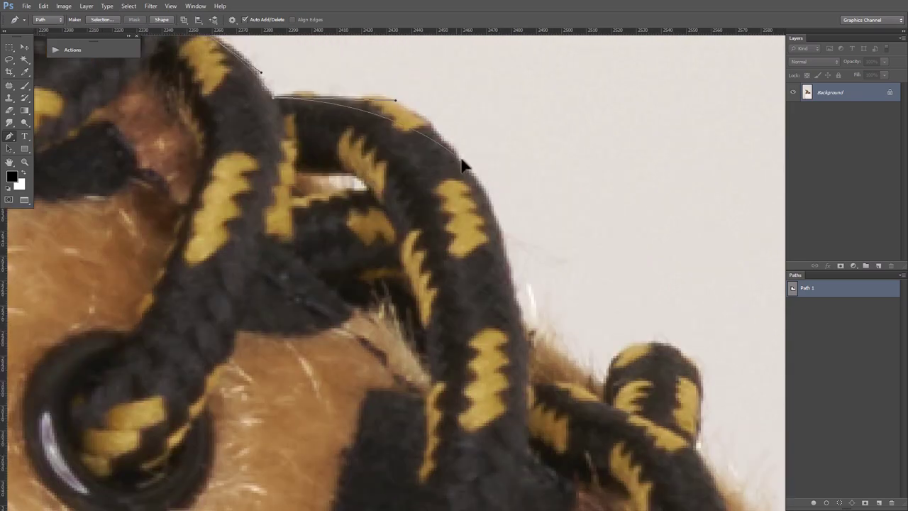
pyautogui.scroll(-5, 462, 165)
pyautogui.hscroll(3, 482, 158)
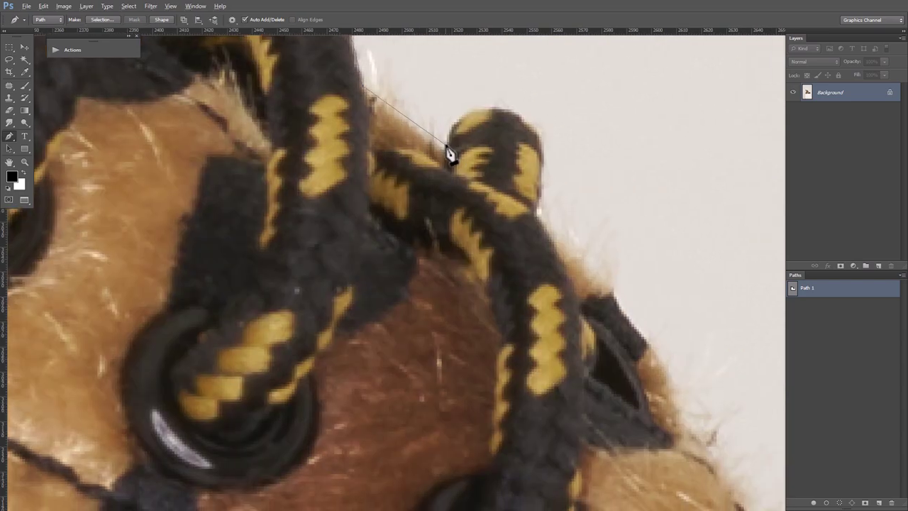
pyautogui.scroll(-2, 519, 127)
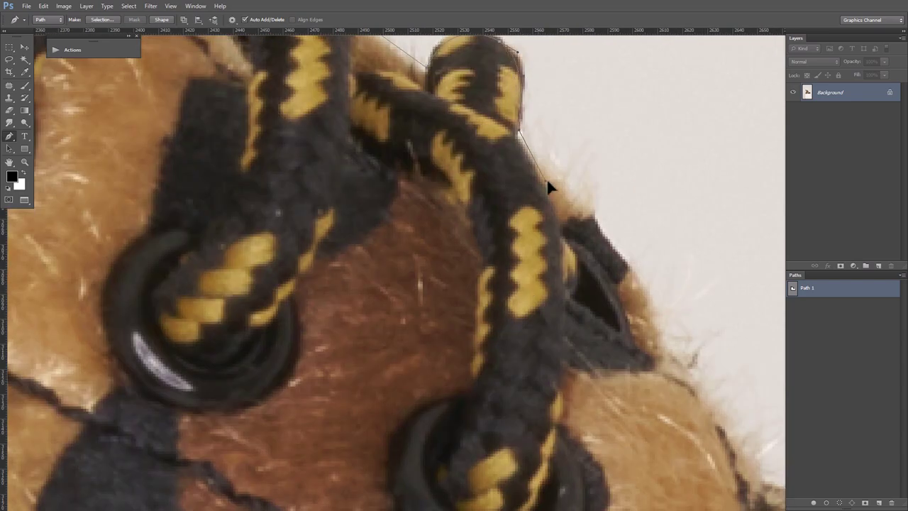
pyautogui.scroll(-5, 549, 187)
pyautogui.scroll(1, 532, 197)
pyautogui.scroll(3, 543, 197)
pyautogui.scroll(2, 429, 111)
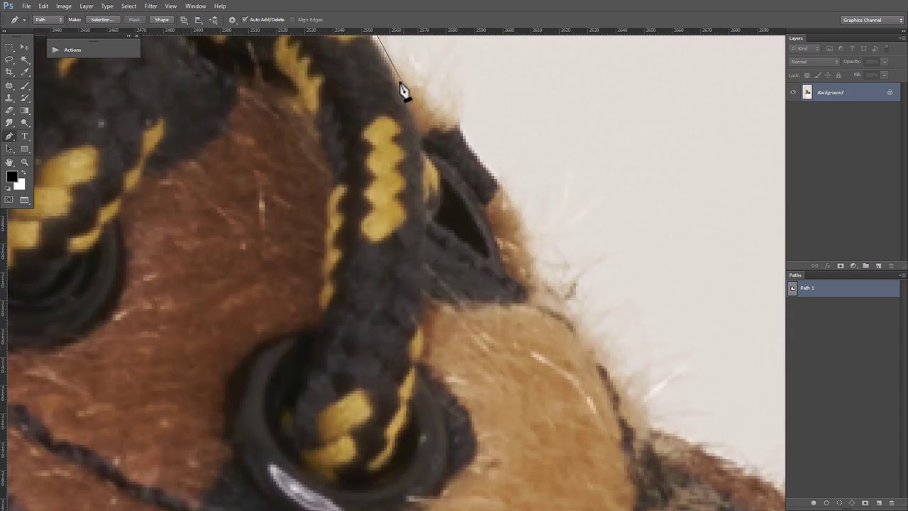
pyautogui.scroll(3, 402, 90)
pyautogui.hscroll(-1, 426, 142)
# Add curved anchors tracing the fur edge across the top of the toe.
pyautogui.scroll(-3, 537, 213)
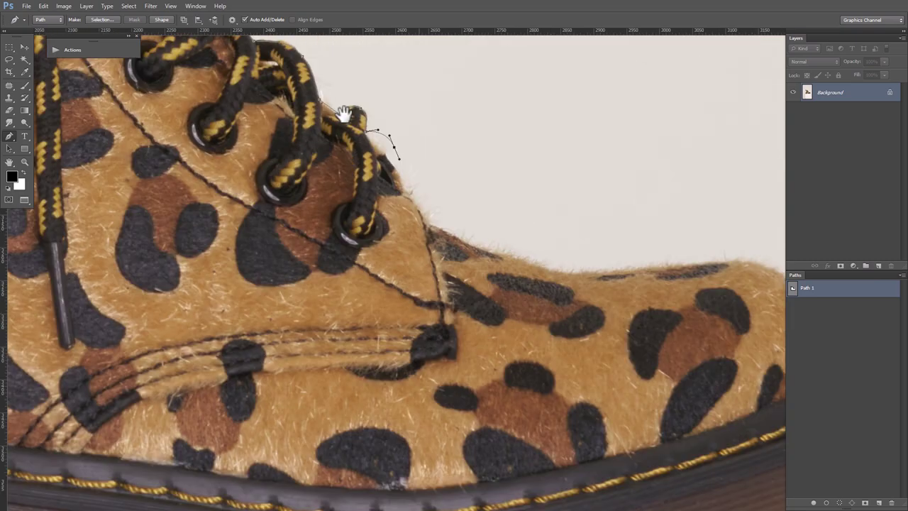
pyautogui.scroll(3, 369, 148)
pyautogui.moveTo(358, 138); pyautogui.dragTo(385, 180)
pyautogui.moveTo(451, 200); pyautogui.dragTo(546, 246)
pyautogui.moveTo(494, 222); pyautogui.dragTo(347, 204)
# Curve the path down the toe toward the sole and pan along the sole edge.
pyautogui.hscroll(5, 347, 205)
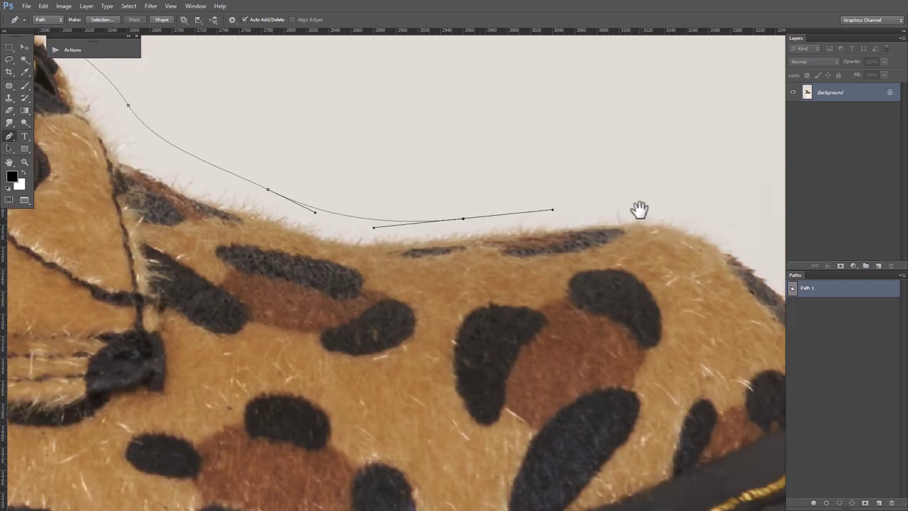
pyautogui.hscroll(3, 638, 209)
pyautogui.scroll(-5, 430, 217)
pyautogui.scroll(2, 334, 95)
pyautogui.moveTo(363, 116); pyautogui.dragTo(392, 170)
pyautogui.scroll(2, 401, 188)
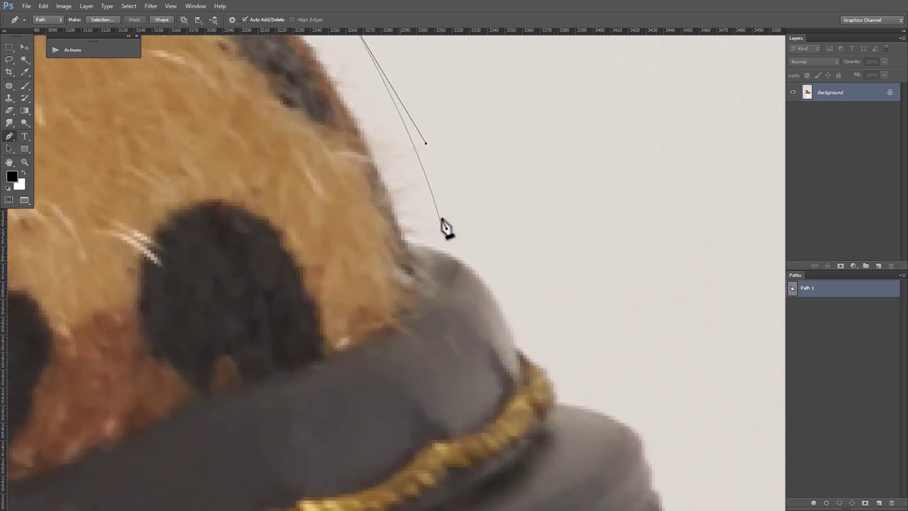
pyautogui.moveTo(440, 204); pyautogui.dragTo(440, 220)
pyautogui.moveTo(483, 282); pyautogui.dragTo(356, 91)
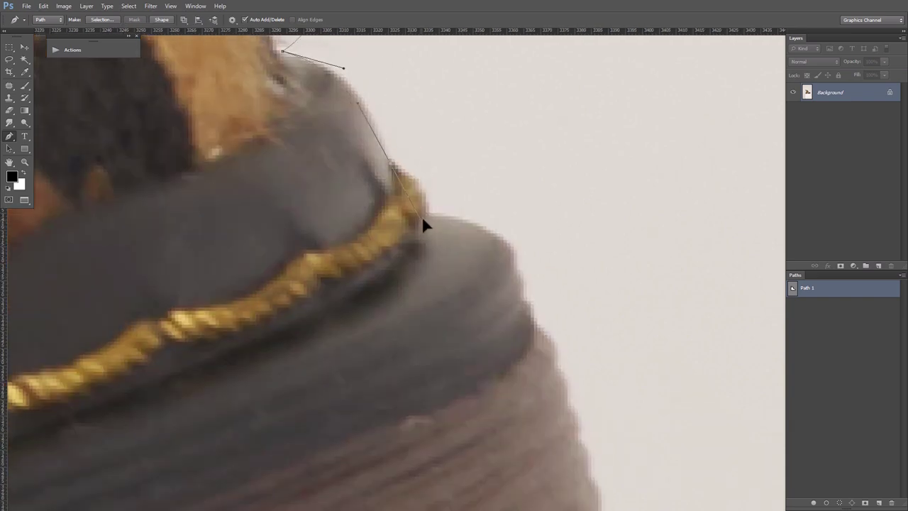
pyautogui.moveTo(493, 253); pyautogui.dragTo(442, 103)
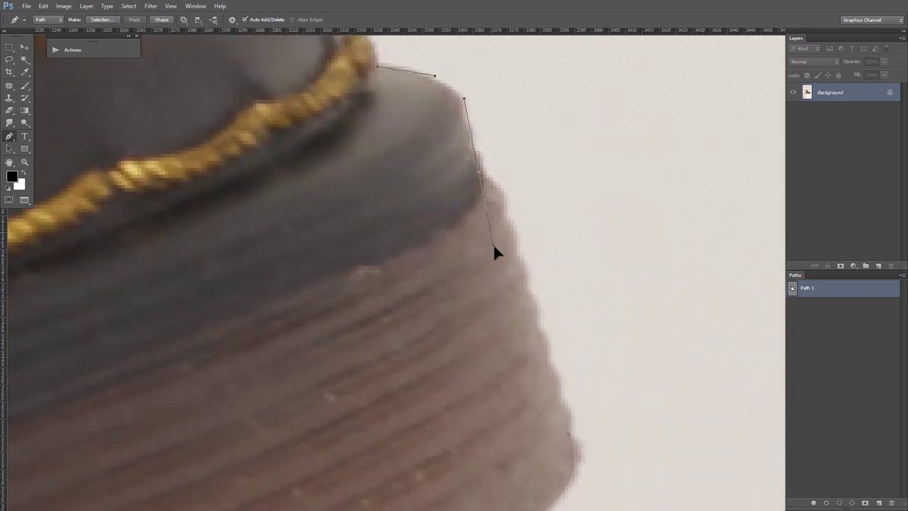
pyautogui.moveTo(505, 197); pyautogui.dragTo(466, 111)
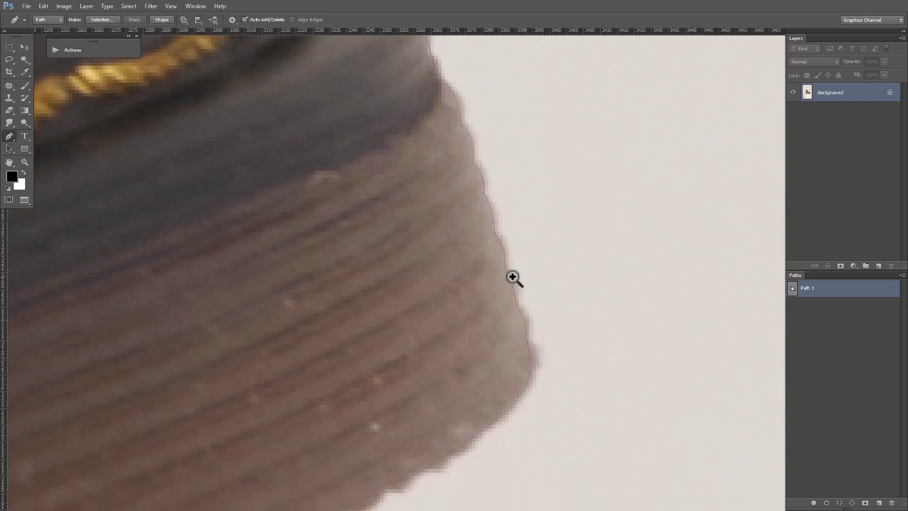
# Place anchors where the lace meets the background and curve around the first lace loop.
pyautogui.scroll(-3, 512, 276)
pyautogui.scroll(-3, 567, 293)
pyautogui.scroll(5, 475, 74)
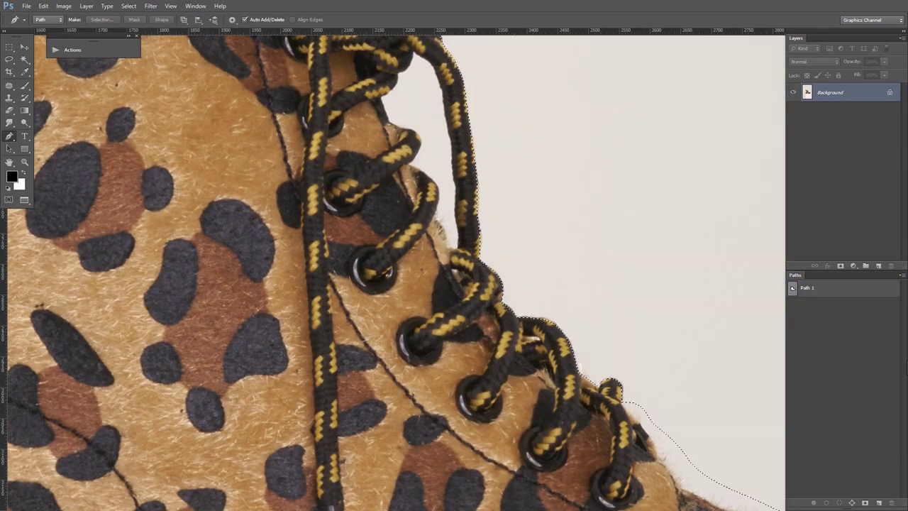
pyautogui.scroll(5, 496, 284)
pyautogui.scroll(-2, 509, 282)
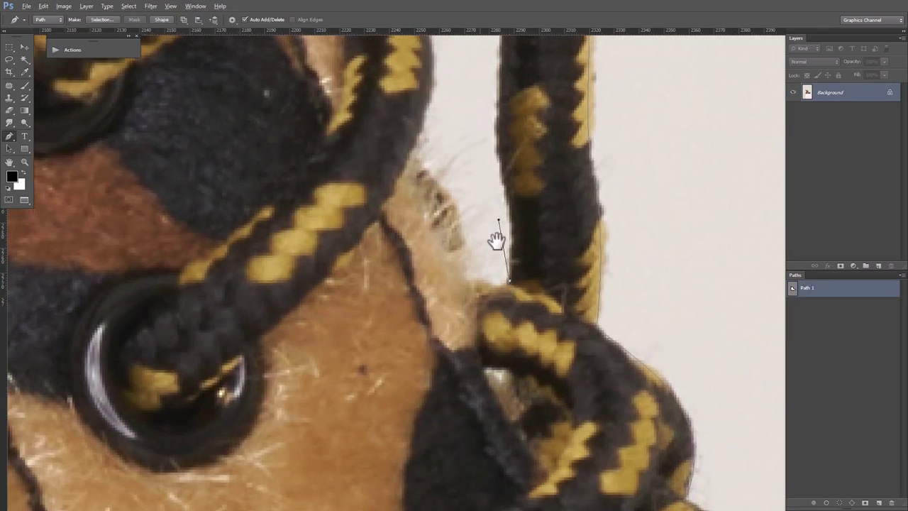
pyautogui.scroll(2, 496, 239)
pyautogui.click(459, 214)
pyautogui.scroll(2, 460, 157)
pyautogui.click(543, 236)
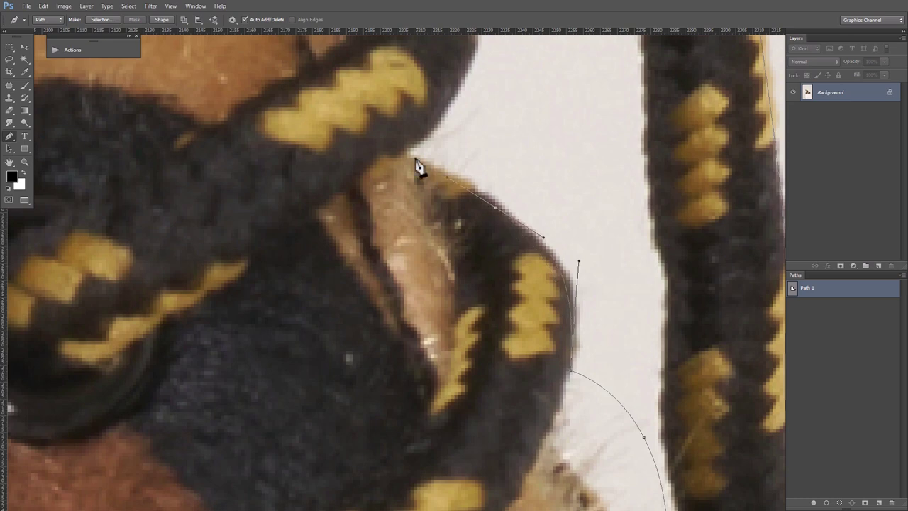
pyautogui.scroll(5, 475, 277)
pyautogui.moveTo(473, 250); pyautogui.dragTo(453, 206)
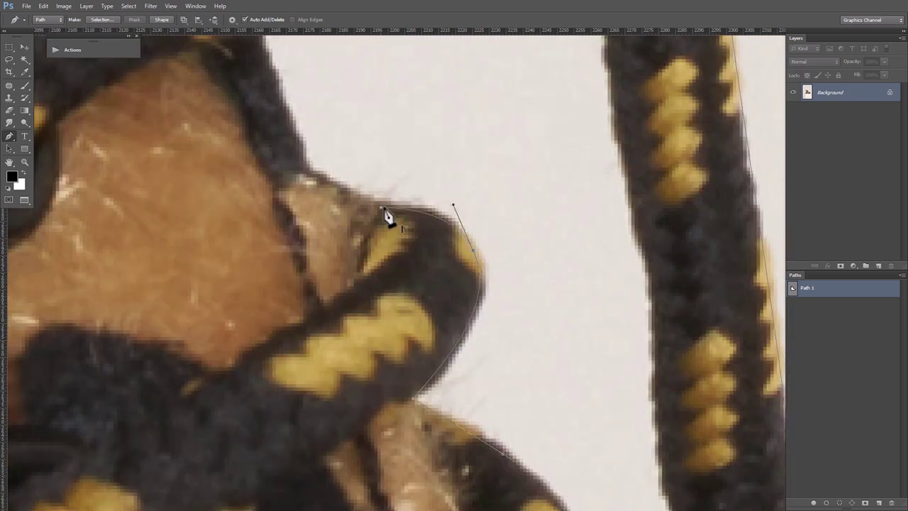
# Curve the path up the lace edges, with a corner anchor at the gap between laces.
pyautogui.scroll(1, 386, 216)
pyautogui.hscroll(-1, 389, 237)
pyautogui.scroll(-3, 326, 83)
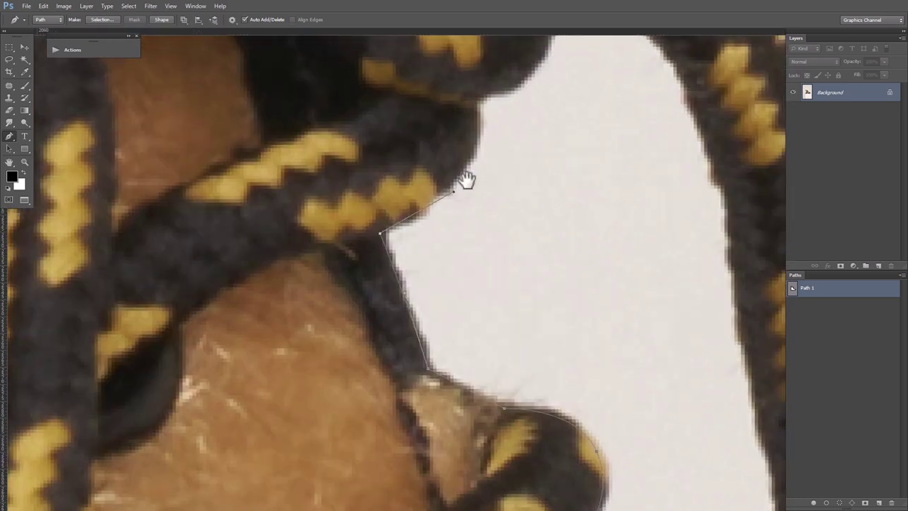
pyautogui.scroll(3, 464, 180)
pyautogui.moveTo(437, 206); pyautogui.dragTo(431, 172)
pyautogui.scroll(2, 504, 188)
pyautogui.hscroll(1, 504, 188)
pyautogui.moveTo(486, 173); pyautogui.dragTo(490, 111)
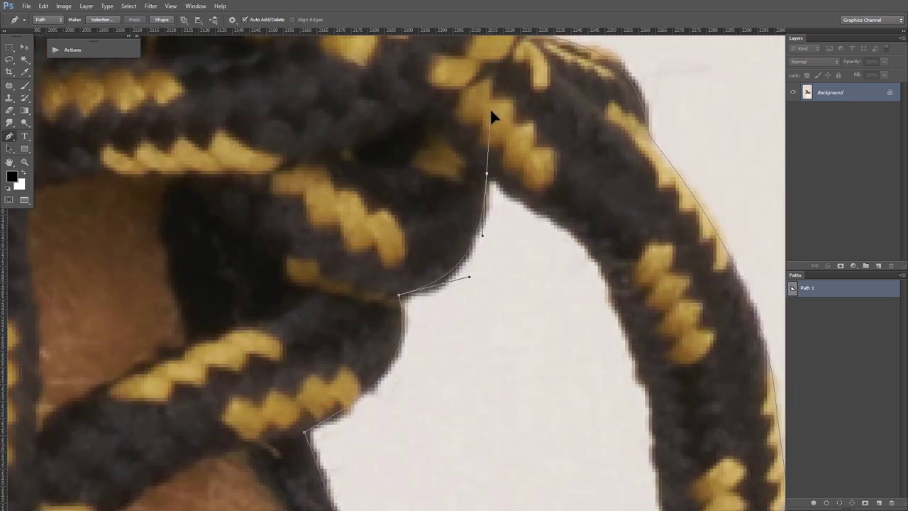
pyautogui.scroll(-3, 557, 226)
pyautogui.click(498, 215)
pyautogui.scroll(3, 500, 215)
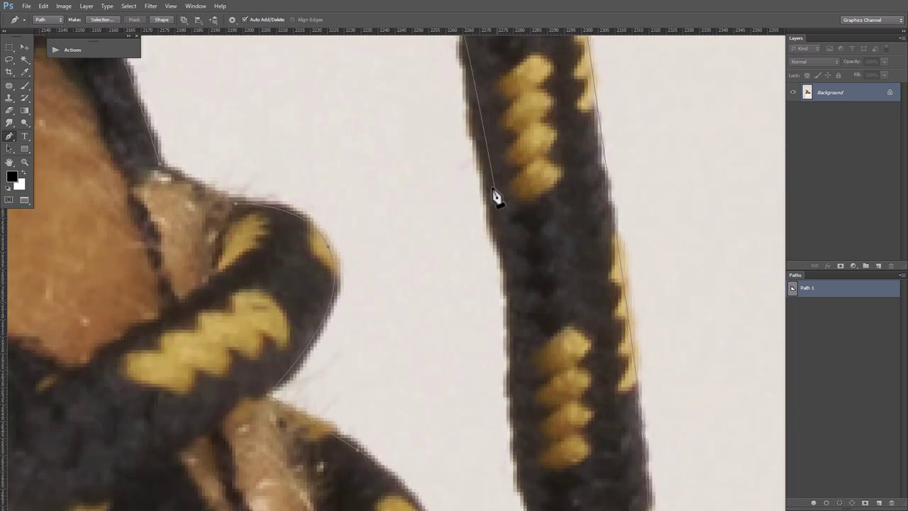
pyautogui.scroll(-3, 482, 163)
pyautogui.scroll(3, 476, 99)
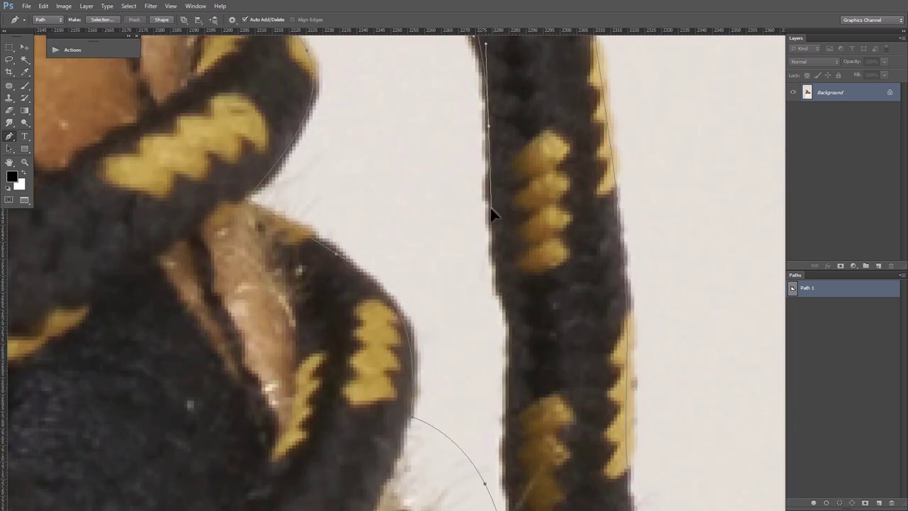
pyautogui.scroll(-5, 491, 213)
pyautogui.scroll(-4, 473, 253)
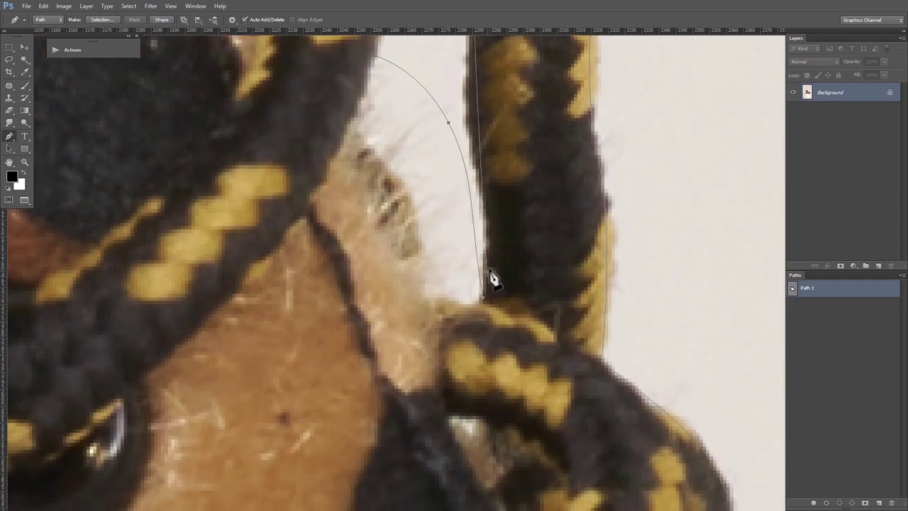
pyautogui.scroll(-3, 486, 304)
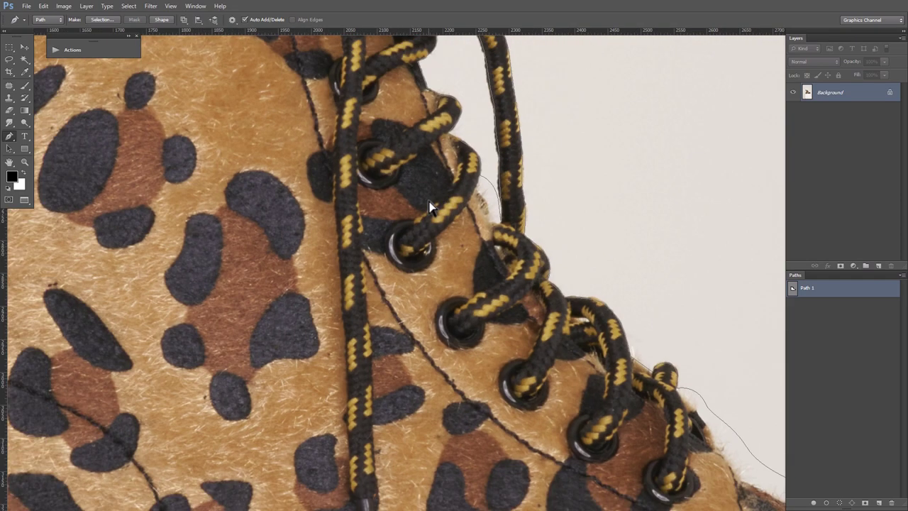
pyautogui.scroll(-3, 487, 303)
pyautogui.scroll(3, 527, 266)
pyautogui.scroll(2, 477, 227)
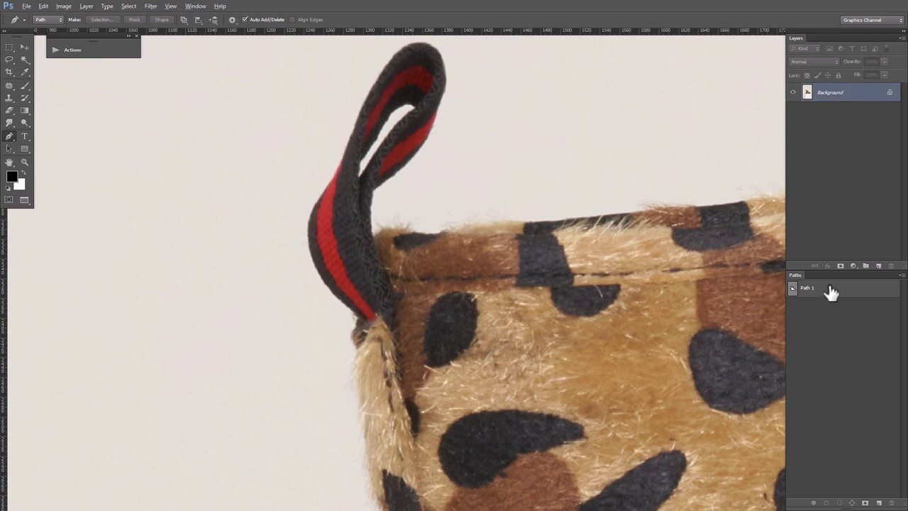
# Reselect Path 1 and trace the pull tab's outer edge and its inner opening.
pyautogui.click(827, 288)
pyautogui.scroll(5, 418, 255)
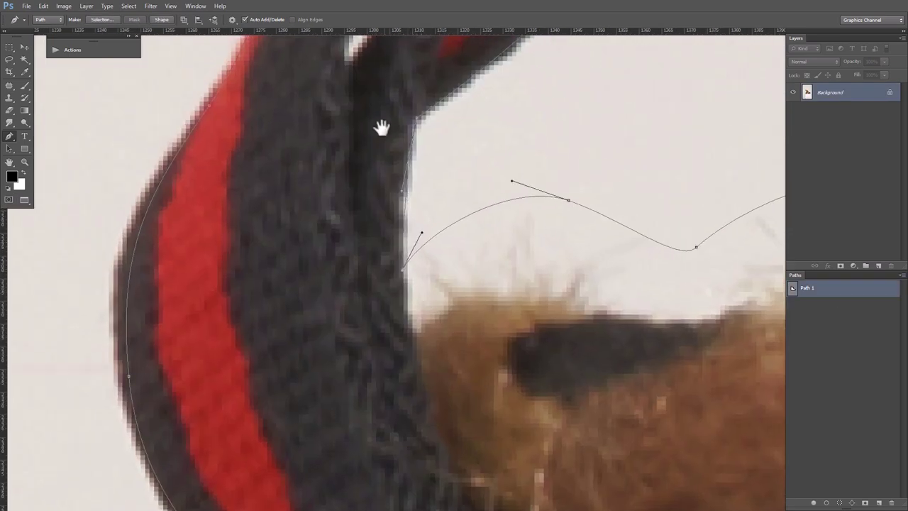
pyautogui.scroll(-3, 382, 128)
pyautogui.moveTo(369, 266); pyautogui.dragTo(377, 182)
pyautogui.scroll(3, 376, 182)
pyautogui.click(451, 229)
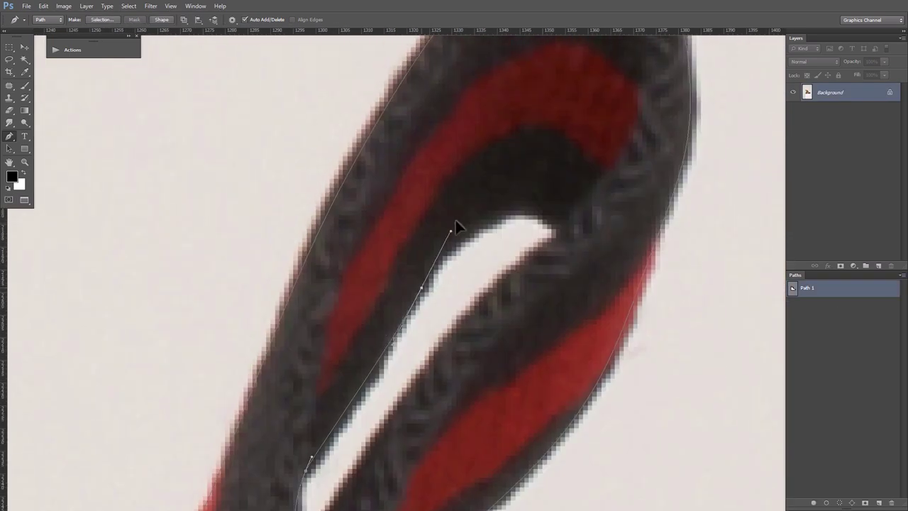
pyautogui.moveTo(563, 224); pyautogui.dragTo(609, 262)
pyautogui.scroll(-3, 548, 245)
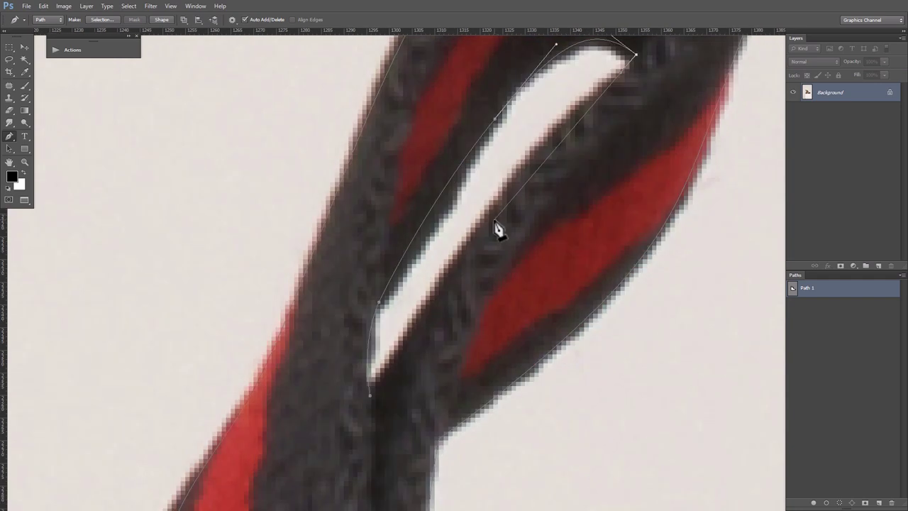
pyautogui.moveTo(490, 216); pyautogui.dragTo(453, 275)
pyautogui.scroll(-3, 426, 310)
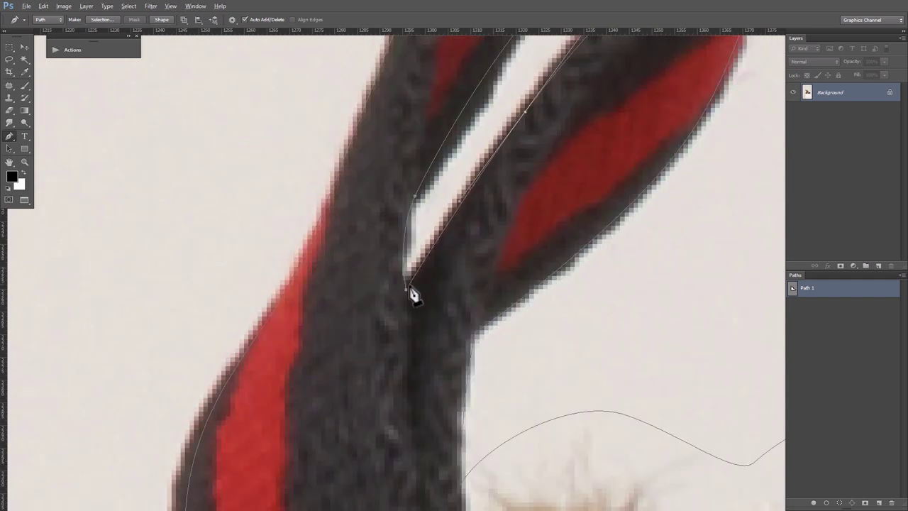
pyautogui.scroll(-5, 368, 269)
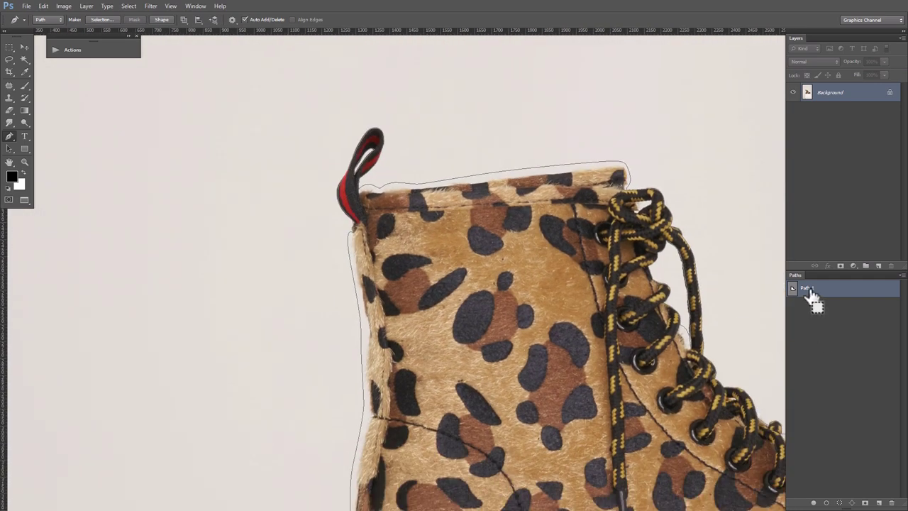
# Load Path 1 as a selection and bring the whole boot into view.
pyautogui.keyDown('ctrl'); pyautogui.click(811, 294); pyautogui.keyUp('ctrl')
pyautogui.scroll(-2, 470, 196)
pyautogui.scroll(-2, 428, 188)
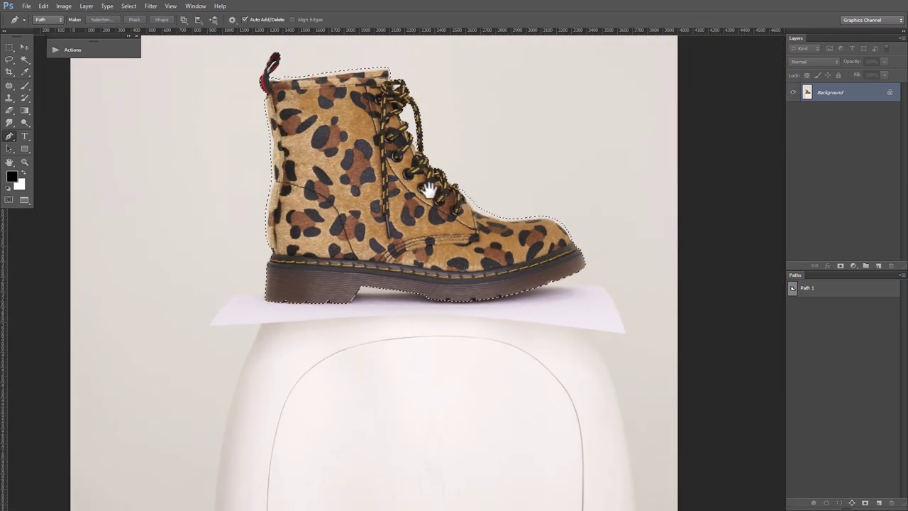
pyautogui.moveTo(429, 188); pyautogui.dragTo(467, 266)
# Preview the selection in Quick Mask, adjust its display options, then exit and reload the selection.
pyautogui.click(8, 200)
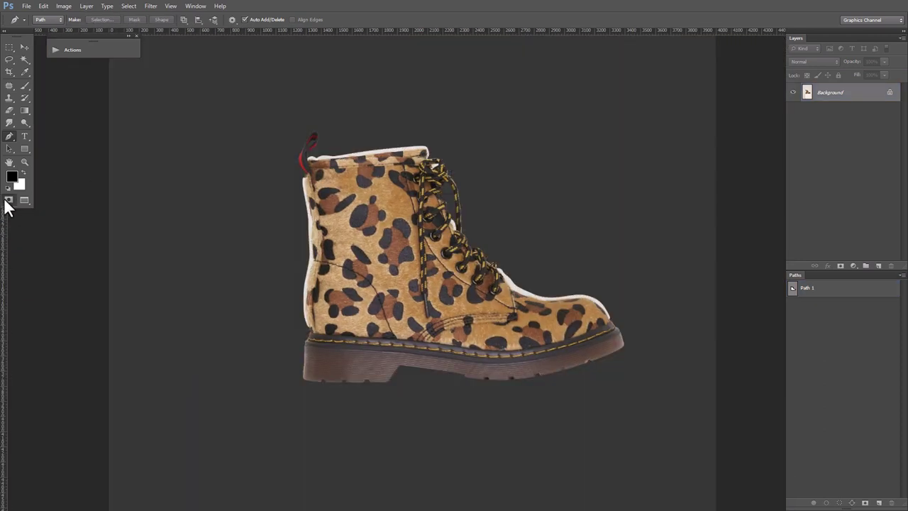
pyautogui.doubleClick(5, 201)
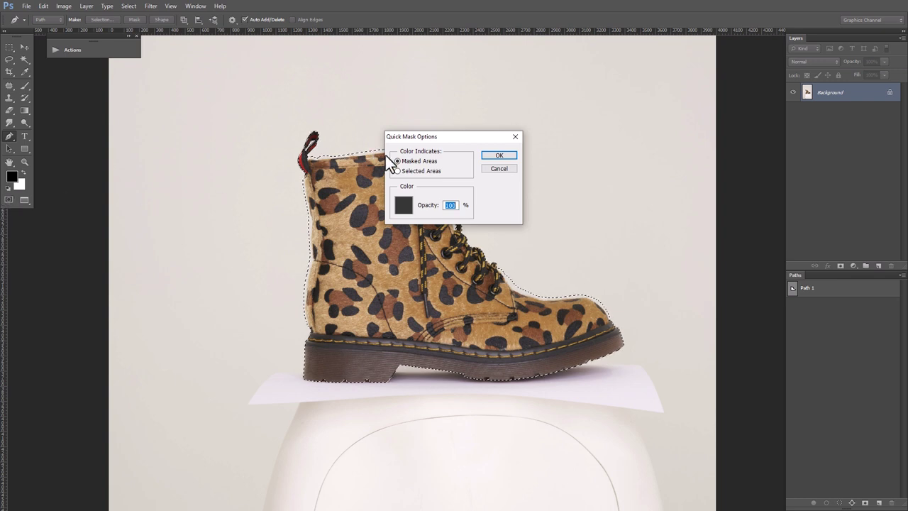
pyautogui.click(497, 168)
pyautogui.click(8, 200)
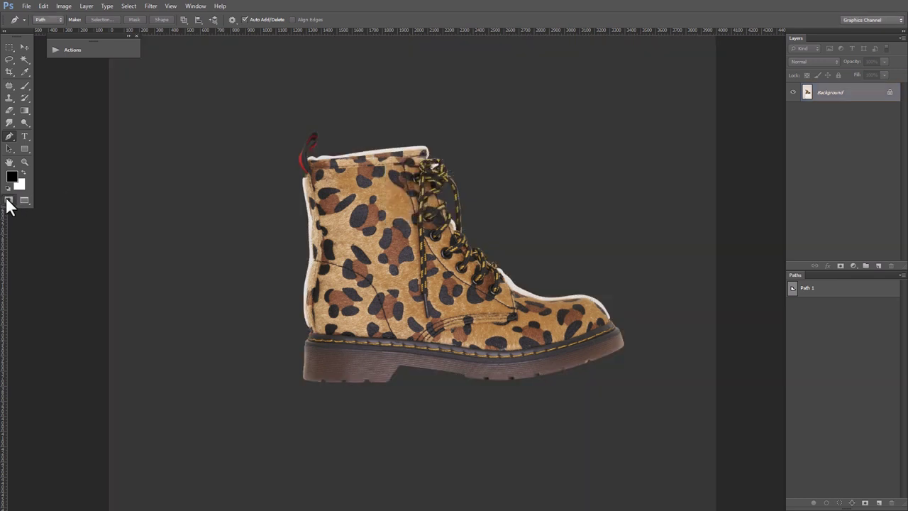
pyautogui.click(9, 201)
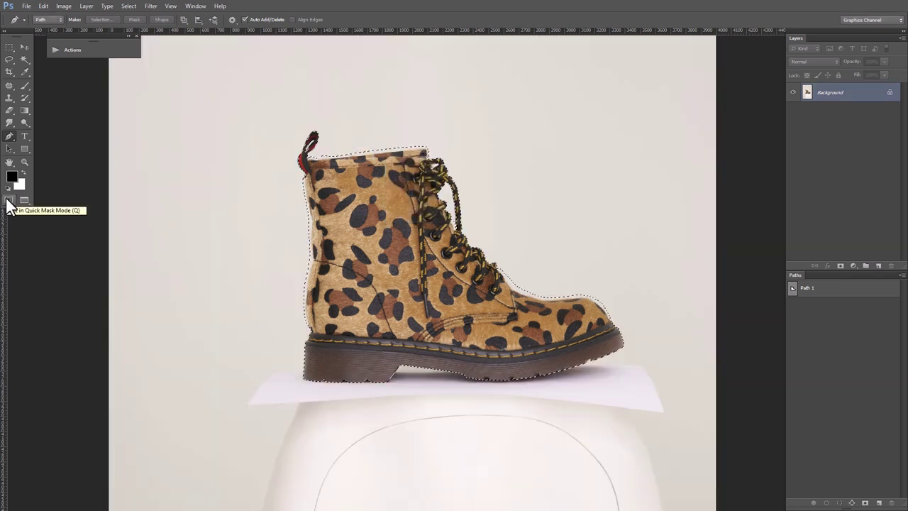
pyautogui.keyDown('ctrl'); pyautogui.click(838, 296); pyautogui.keyUp('ctrl')
# Feather the selection with a near-zero radius and copy the boot onto a new layer.
pyautogui.hotkey('shift', 'F6')
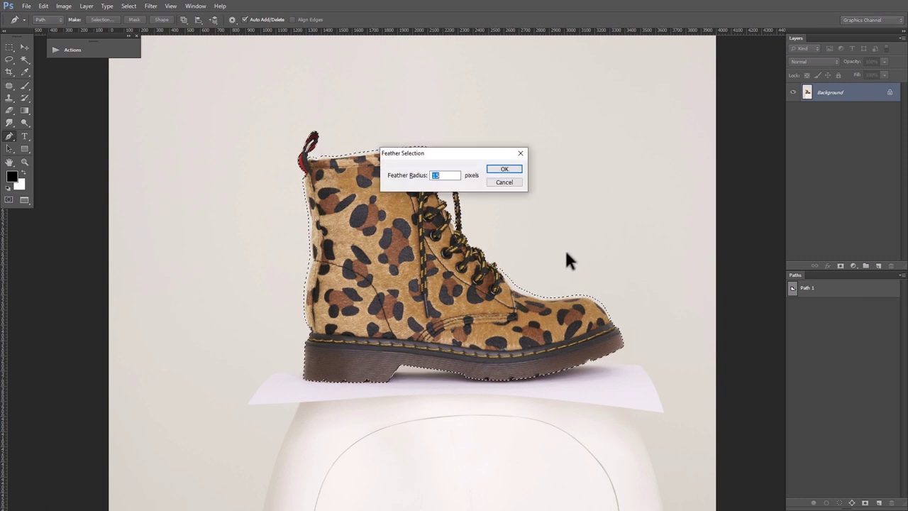
pyautogui.write('0.3')
pyautogui.press('Return')
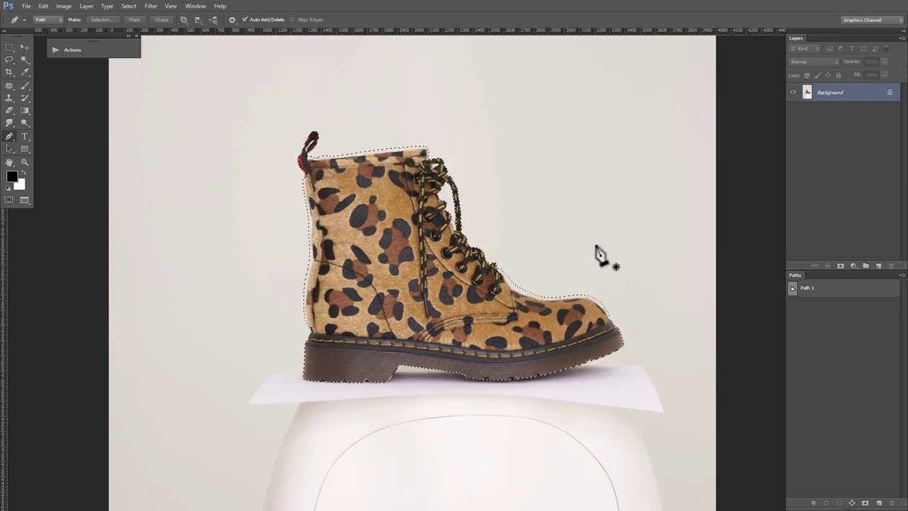
pyautogui.hotkey('ctrl', 'j')
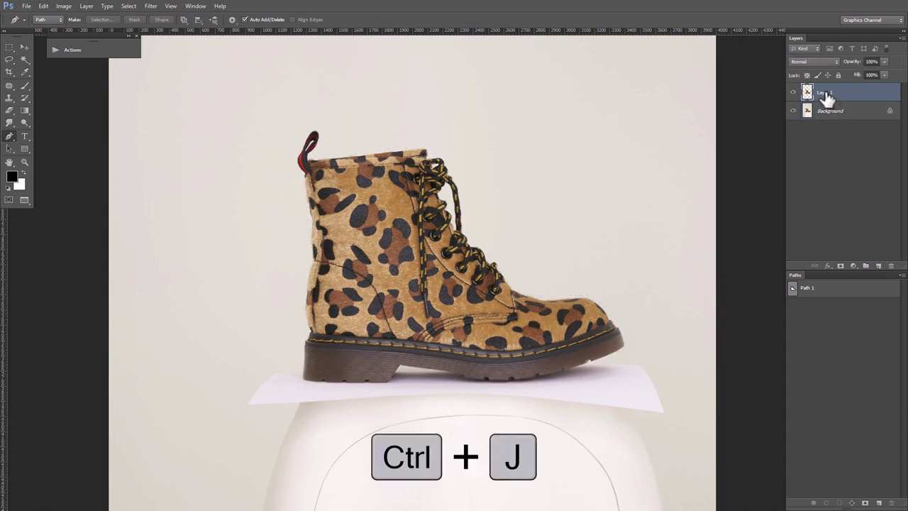
# Rename the new boot layer to Main Images.
pyautogui.doubleClick(823, 93)
pyautogui.write('Main Imag')
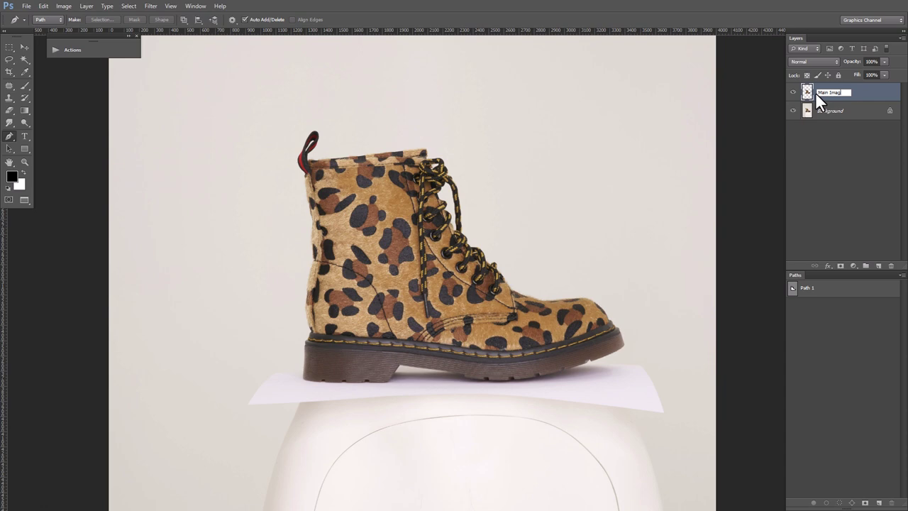
pyautogui.write('es')
pyautogui.press('Return')
# Add a Solid Color fill layer above Background in web-safe dark grey #333333.
pyautogui.click(848, 113)
pyautogui.click(853, 266)
pyautogui.click(854, 277)
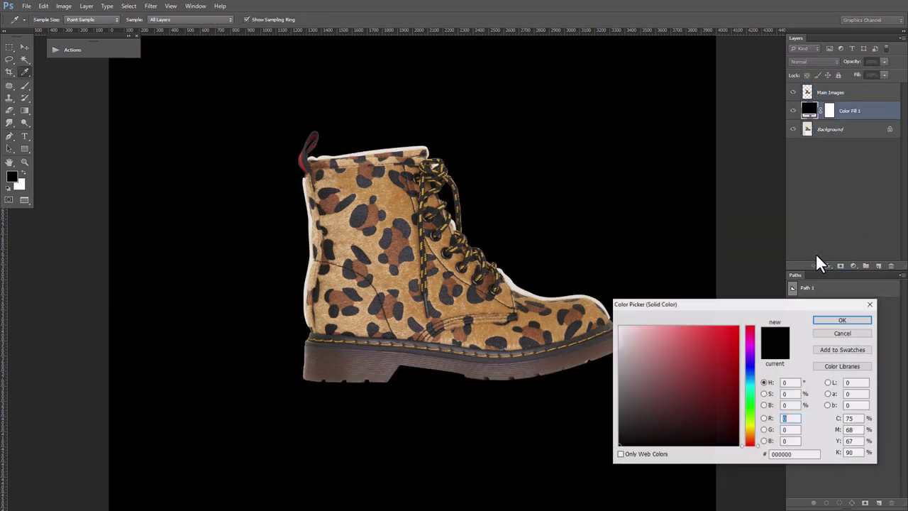
pyautogui.click(643, 456)
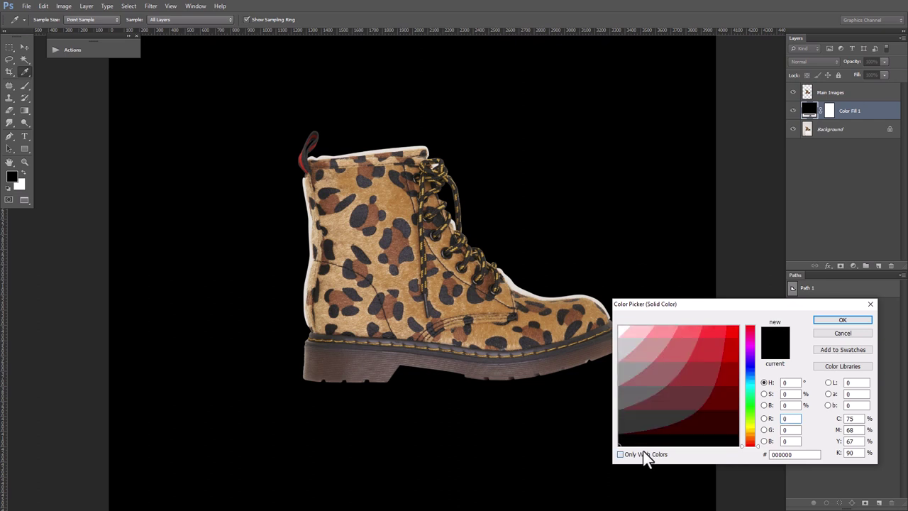
pyautogui.click(638, 421)
pyautogui.click(824, 320)
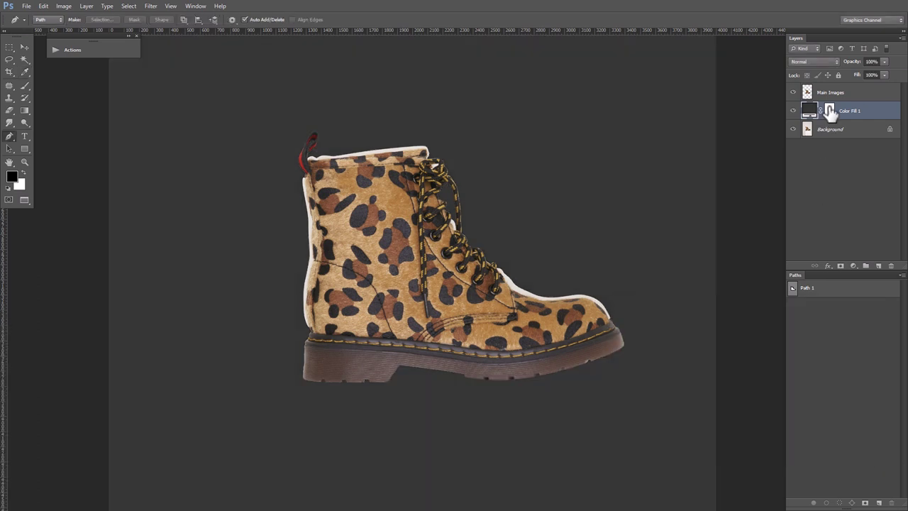
# Rename the fill layer to Background Color and select the Main Images layer.
pyautogui.rightClick(832, 111)
pyautogui.press('Escape')
pyautogui.doubleClick(831, 111)
pyautogui.write('Background Color')
pyautogui.click(829, 97)
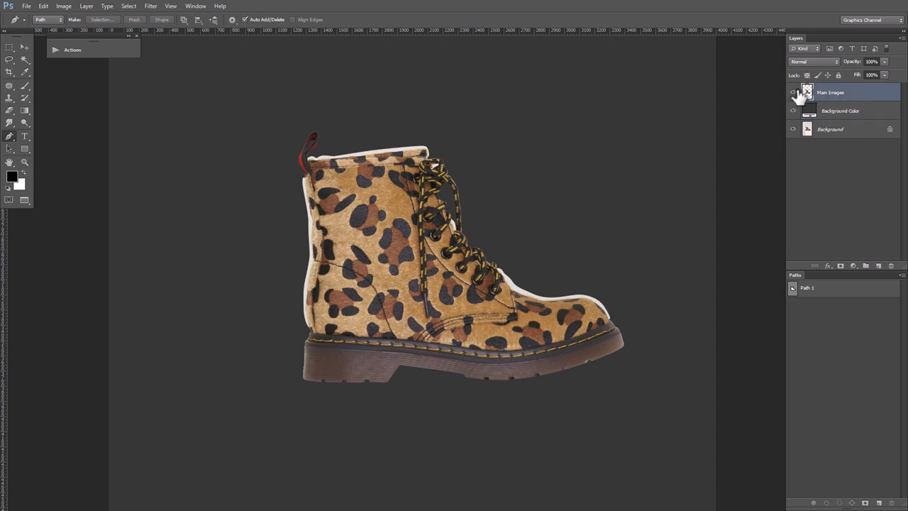
# Choose the Background Eraser with Discontiguous limits and 21% tolerance.
pyautogui.scroll(3, 331, 308)
pyautogui.scroll(2, 345, 263)
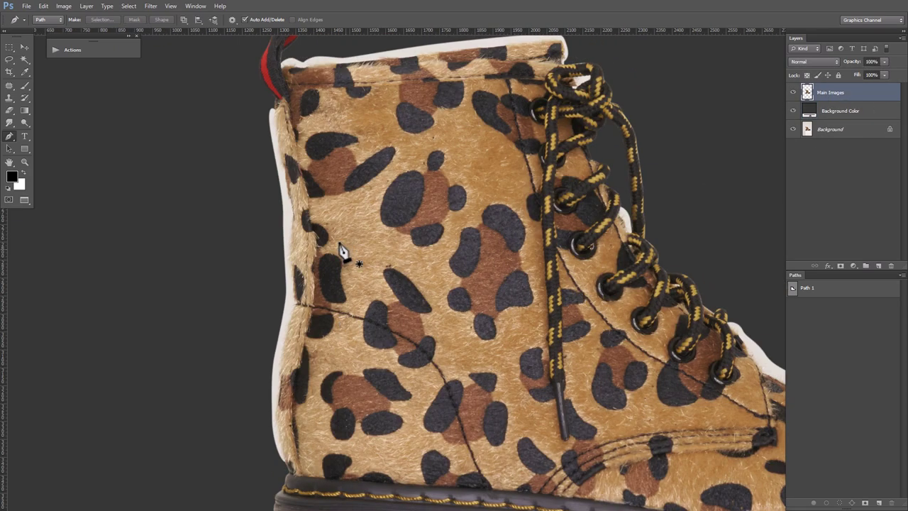
pyautogui.click(10, 112)
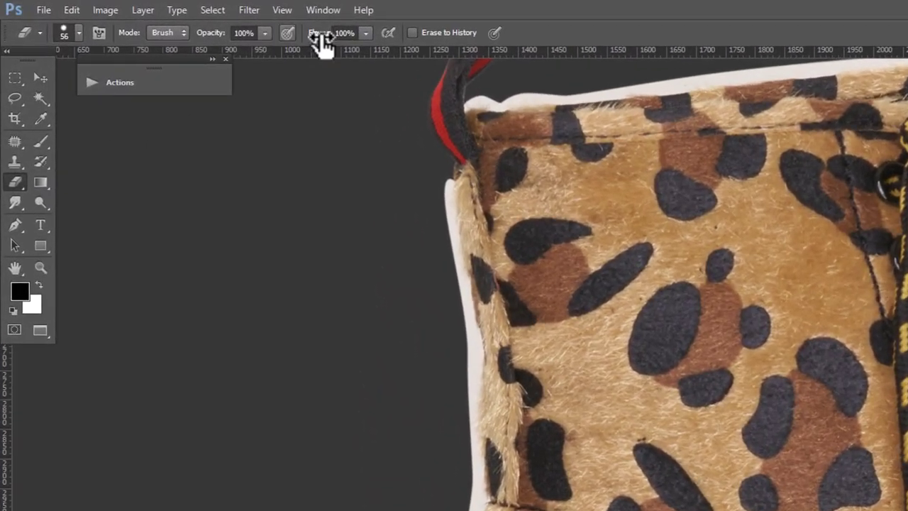
pyautogui.rightClick(16, 183)
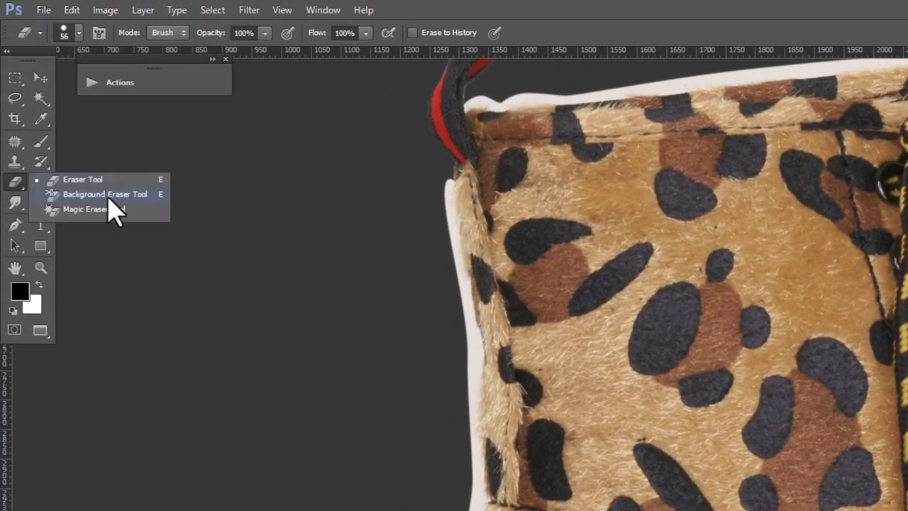
pyautogui.click(106, 193)
pyautogui.click(213, 35)
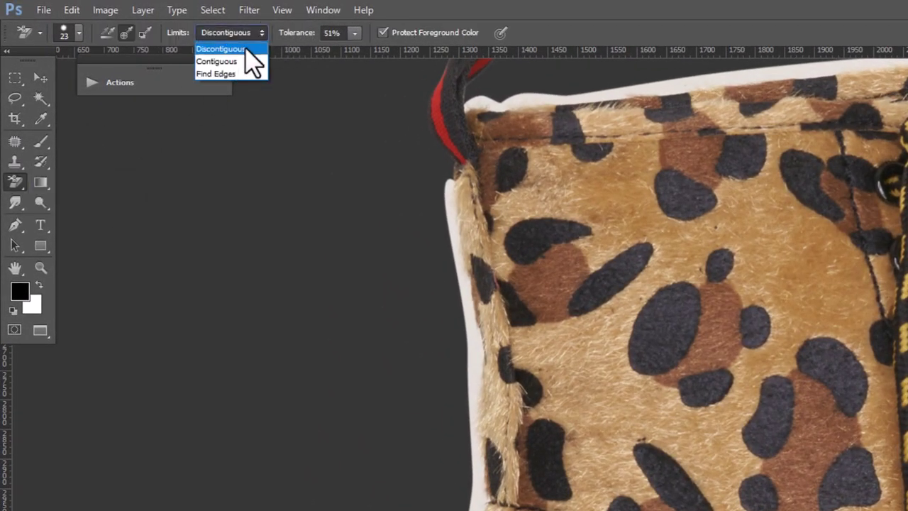
pyautogui.click(244, 48)
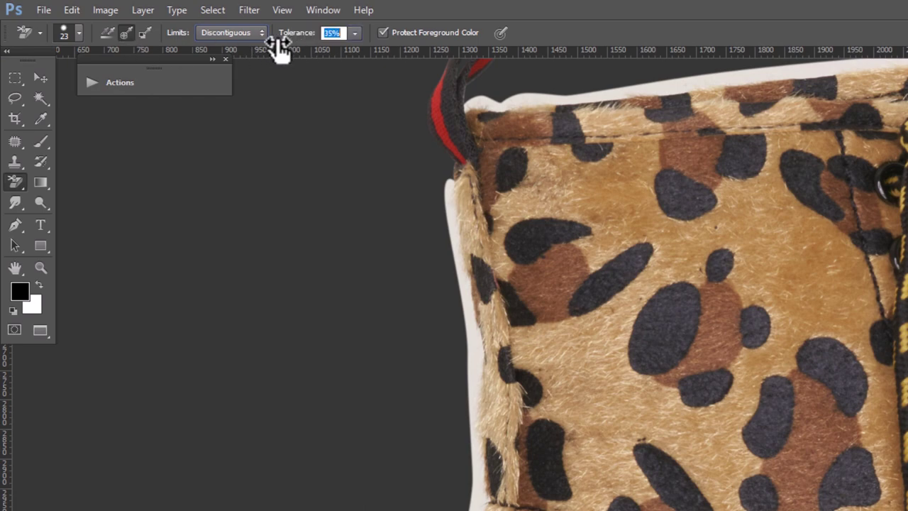
pyautogui.write('21')
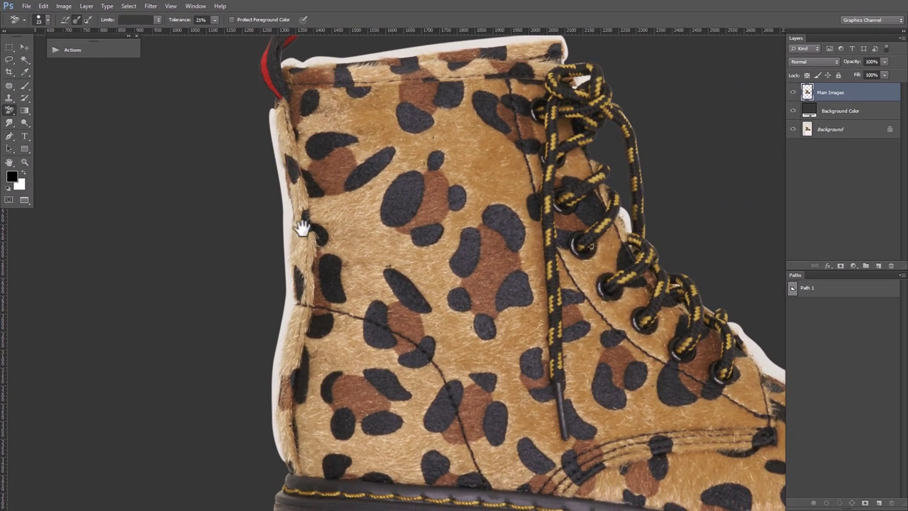
pyautogui.scroll(3, 304, 241)
pyautogui.scroll(2, 298, 159)
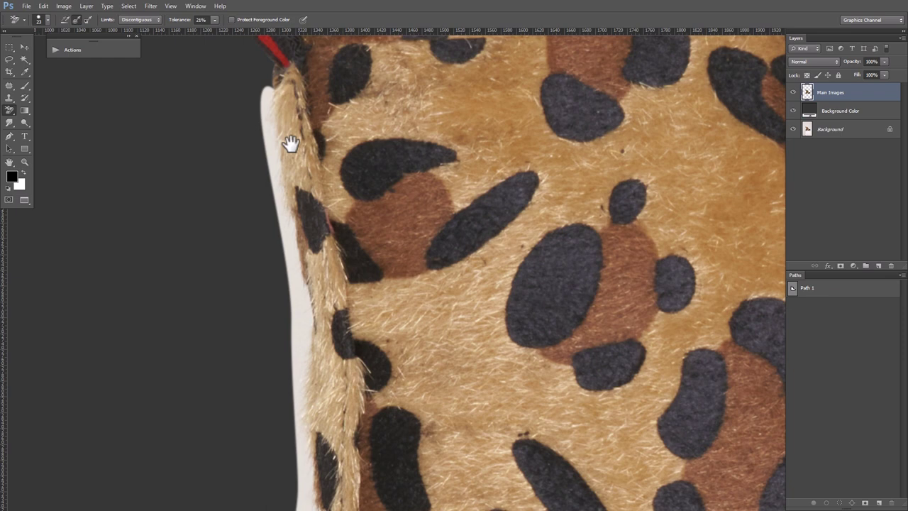
# Enable Protect Foreground Color and sample the tan fur as the foreground colour.
pyautogui.click(258, 23)
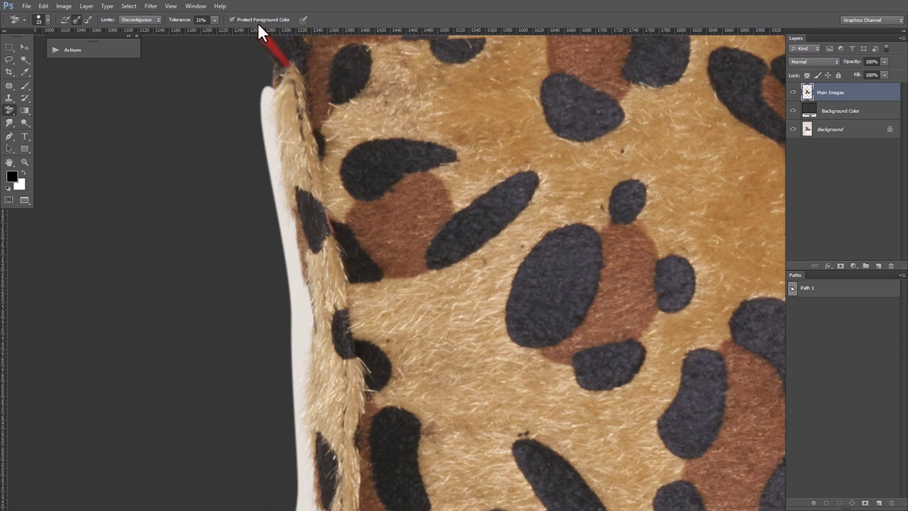
pyautogui.keyDown('alt'); pyautogui.click(285, 143); pyautogui.keyUp('alt')
pyautogui.press('x')
pyautogui.keyDown('alt'); pyautogui.click(281, 99); pyautogui.keyUp('alt')
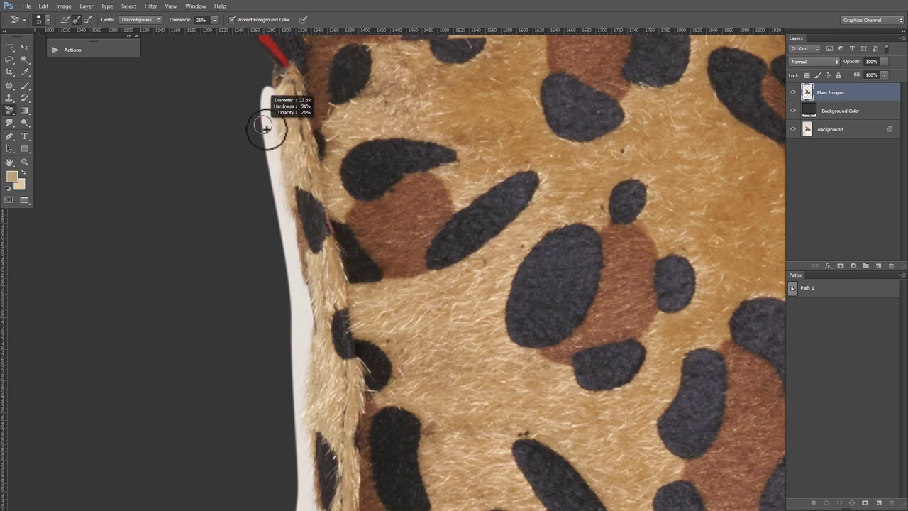
# Erase the white fringe along the boot's back edge and along its top edge.
pyautogui.moveTo(264, 128)
pyautogui.mouseDown()
pyautogui.moveTo(269, 89)
pyautogui.moveTo(298, 357)
pyautogui.moveTo(290, 222)
pyautogui.moveTo(302, 202)
pyautogui.moveTo(288, 103)
pyautogui.mouseUp()
pyautogui.press('h')
pyautogui.moveTo(290, 70)
pyautogui.mouseDown()
pyautogui.moveTo(300, 222)
pyautogui.moveTo(281, 231)
pyautogui.moveTo(277, 368)
pyautogui.mouseUp()
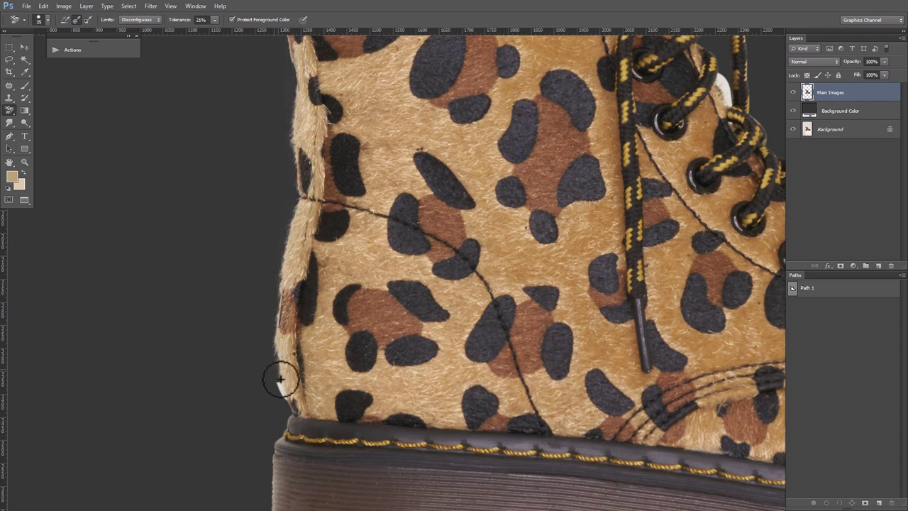
pyautogui.scroll(5, 280, 412)
pyautogui.scroll(5, 329, 259)
pyautogui.scroll(3, 377, 263)
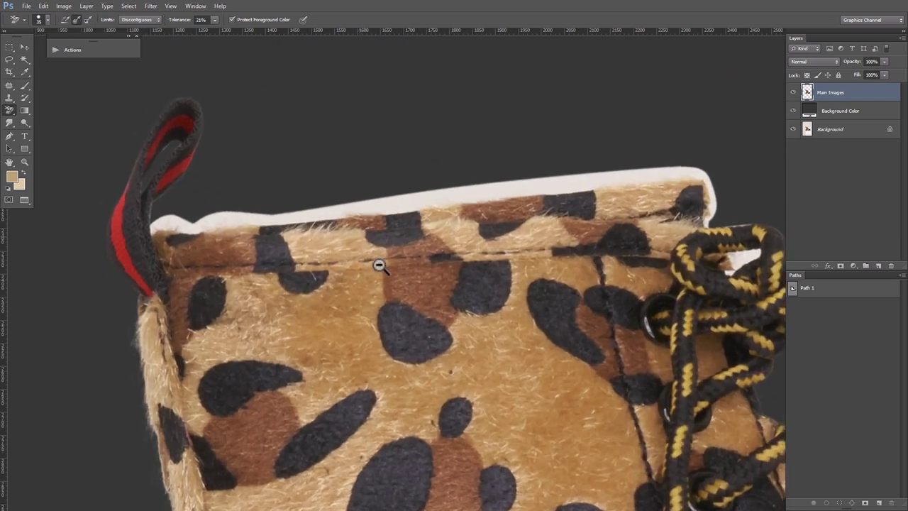
pyautogui.moveTo(621, 170)
pyautogui.mouseDown()
pyautogui.moveTo(699, 151)
pyautogui.moveTo(734, 182)
pyautogui.moveTo(739, 158)
pyautogui.mouseUp()
pyautogui.moveTo(563, 169)
pyautogui.mouseDown()
pyautogui.moveTo(502, 187)
pyautogui.moveTo(270, 211)
pyautogui.moveTo(168, 203)
pyautogui.moveTo(163, 213)
pyautogui.moveTo(203, 208)
pyautogui.mouseUp()
# Erase the remaining white beside the laces, along the upper outline and at the toe.
pyautogui.moveTo(537, 145); pyautogui.dragTo(85, 31)
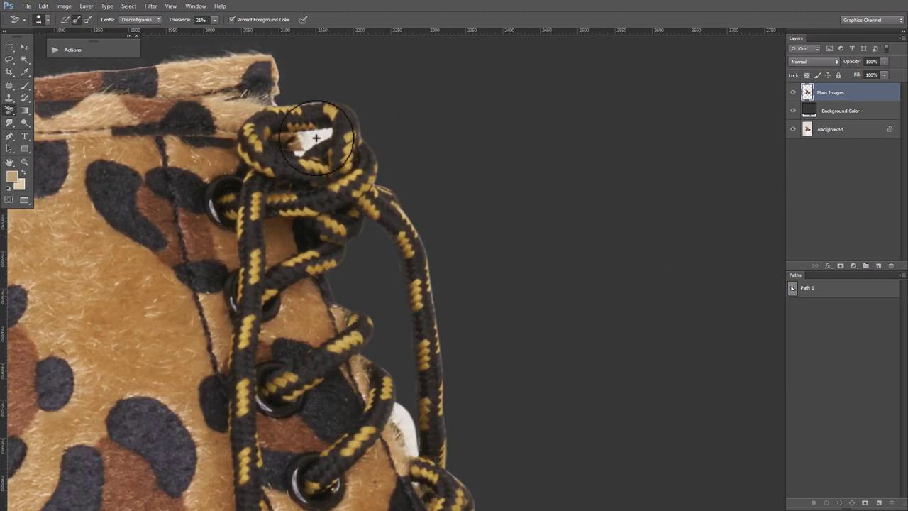
pyautogui.moveTo(340, 257); pyautogui.dragTo(290, 35)
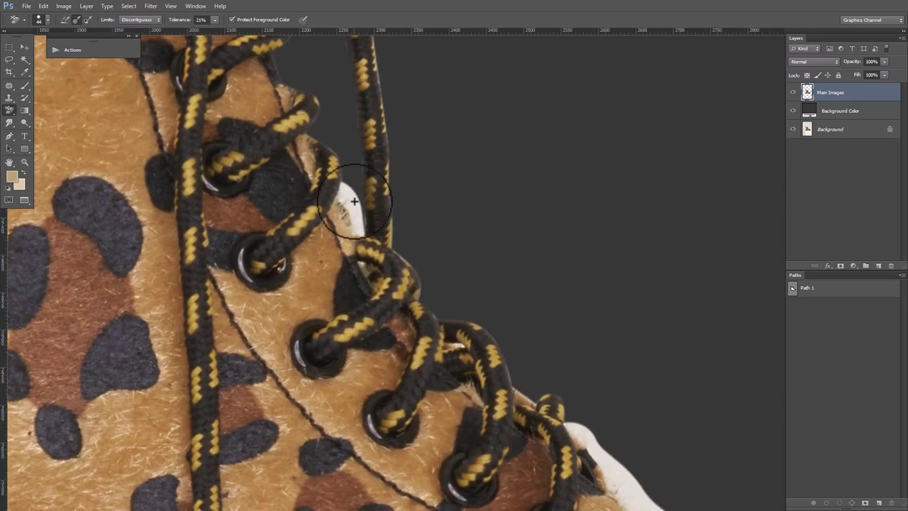
pyautogui.moveTo(345, 203)
pyautogui.mouseDown()
pyautogui.moveTo(360, 213)
pyautogui.moveTo(341, 110)
pyautogui.moveTo(281, 47)
pyautogui.mouseUp()
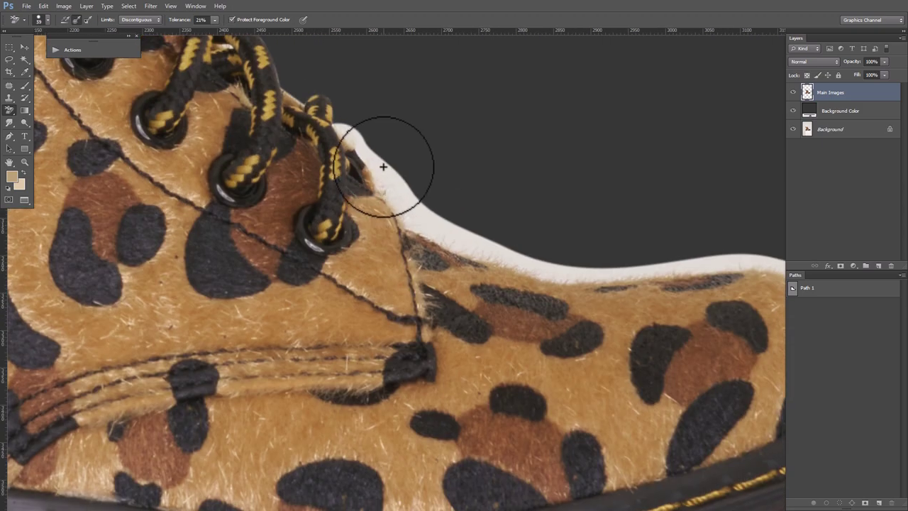
pyautogui.moveTo(435, 228)
pyautogui.mouseDown()
pyautogui.moveTo(362, 134)
pyautogui.moveTo(462, 233)
pyautogui.moveTo(584, 259)
pyautogui.moveTo(773, 245)
pyautogui.mouseUp()
pyautogui.moveTo(658, 234); pyautogui.dragTo(275, 78)
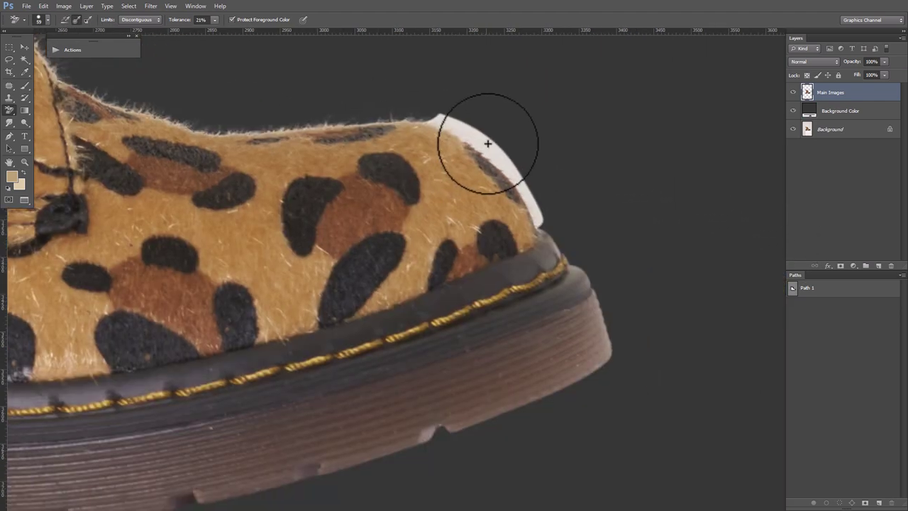
pyautogui.moveTo(487, 152); pyautogui.dragTo(385, 102)
pyautogui.moveTo(506, 158); pyautogui.dragTo(543, 203)
pyautogui.scroll(-2, 492, 135)
pyautogui.scroll(-2, 503, 286)
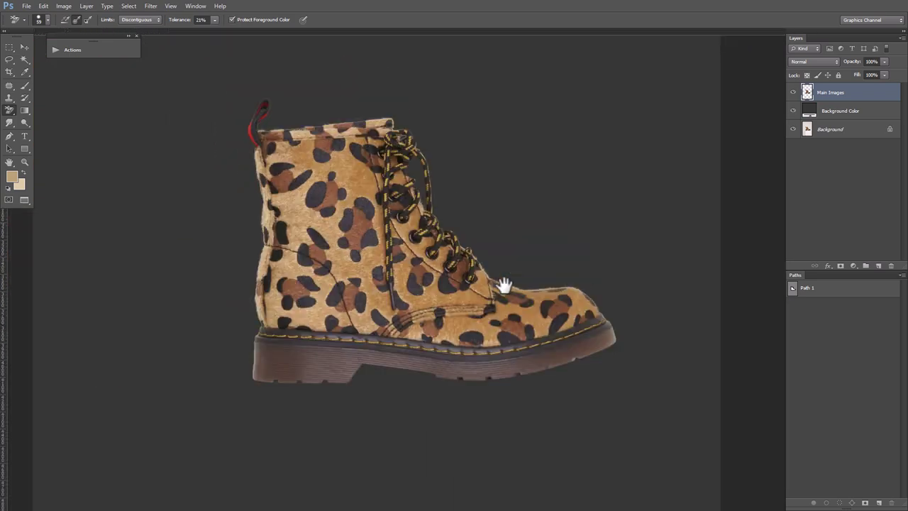
pyautogui.scroll(4, 337, 196)
# Apply a feather to the boot selection.
pyautogui.scroll(-1, 433, 113)
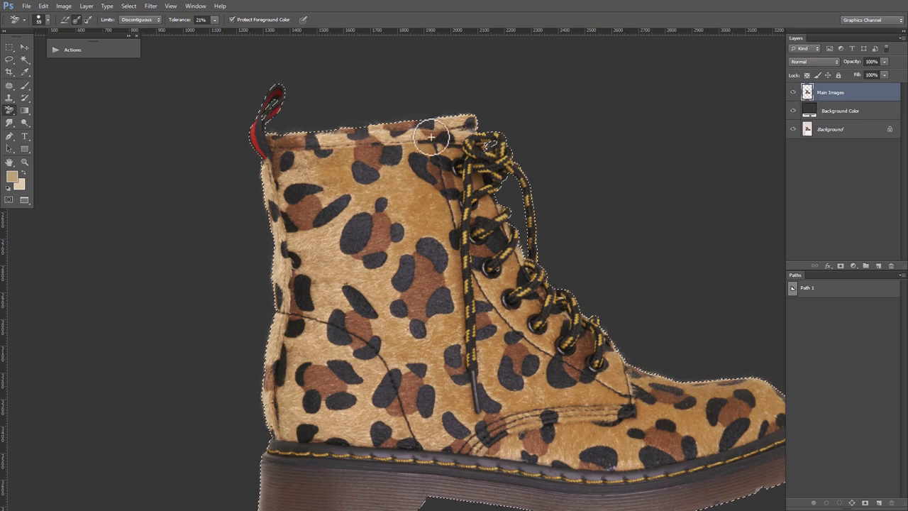
pyautogui.hotkey('shift', 'F6')
pyautogui.press('Return')
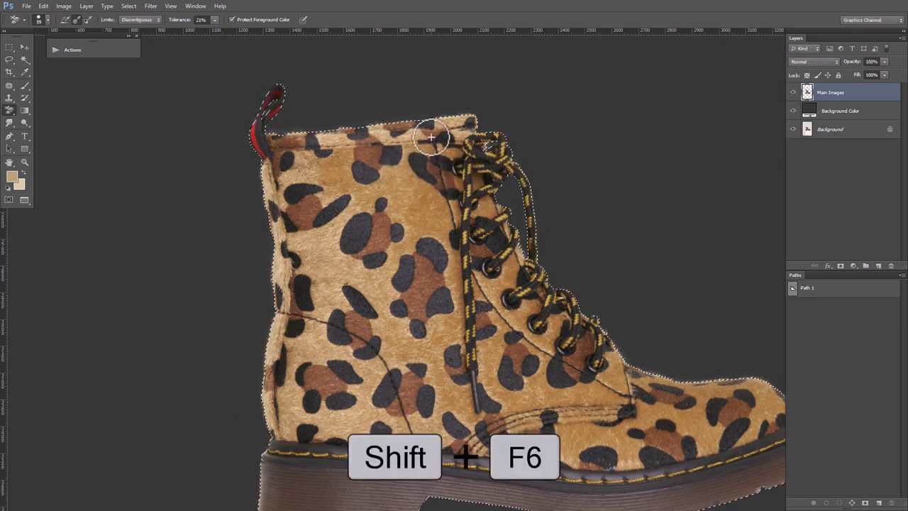
pyautogui.scroll(-1, 445, 133)
pyautogui.scroll(-1, 443, 174)
pyautogui.scroll(-1, 442, 212)
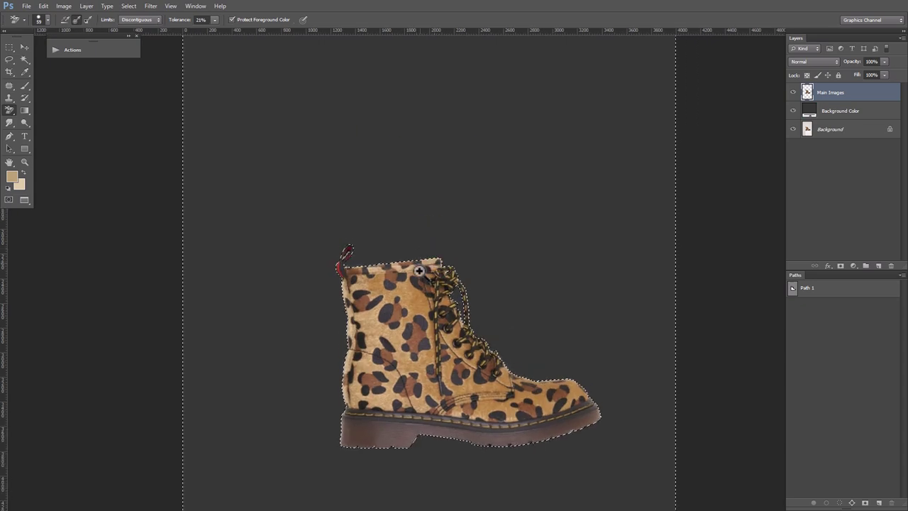
pyautogui.scroll(3, 398, 270)
pyautogui.scroll(2, 426, 262)
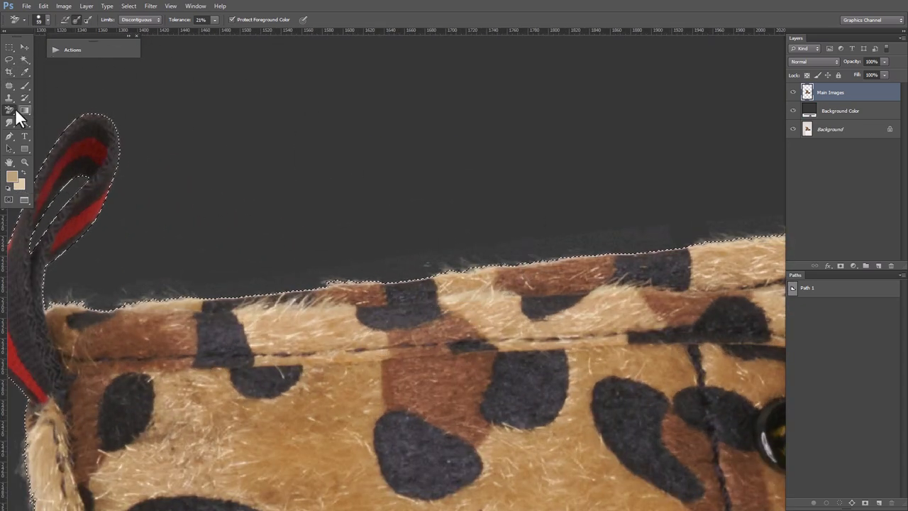
# Invert the selection to the surroundings and switch to the plain Eraser, adjusting the brush size.
pyautogui.rightClick(10, 111)
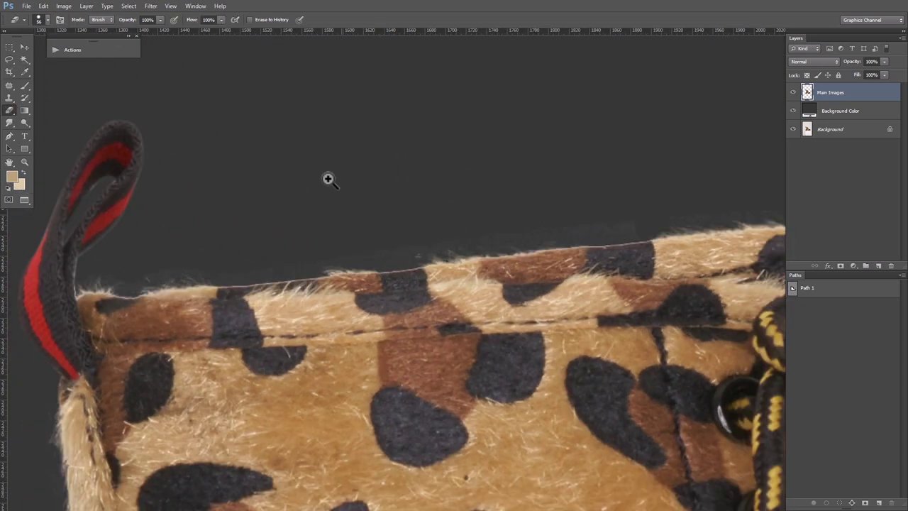
pyautogui.hotkey('ctrl', 'shift', 'i')
pyautogui.rightClick(345, 163)
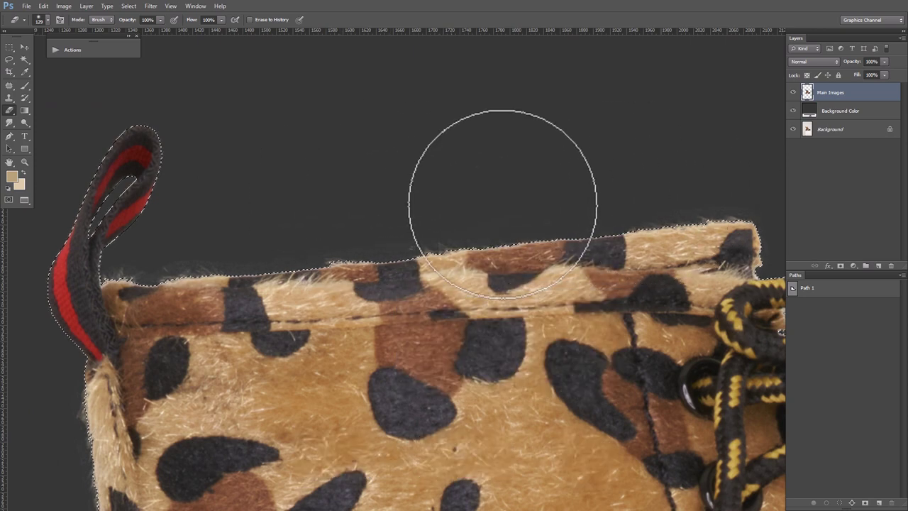
pyautogui.press('[')
pyautogui.press('[')
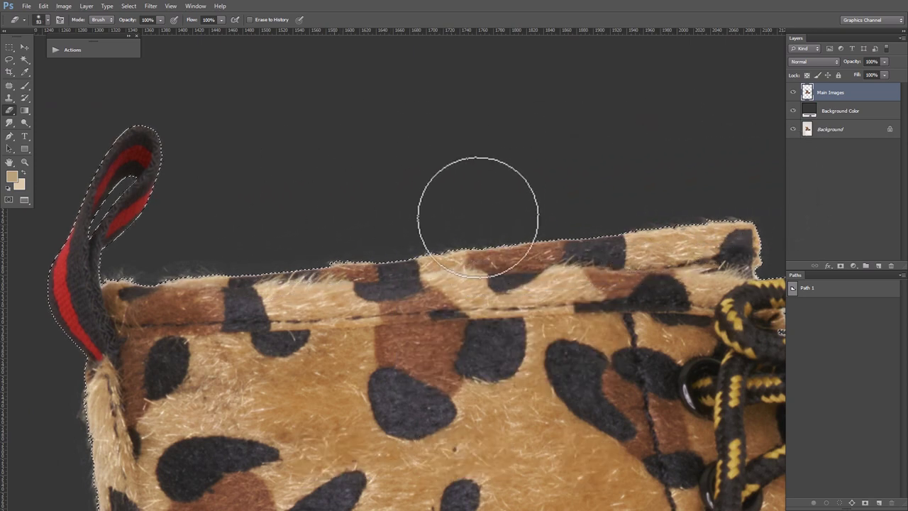
# Pan around the collar, laces, upper, toe and heel to inspect the cleaned fur edges.
pyautogui.moveTo(348, 184); pyautogui.dragTo(574, 99)
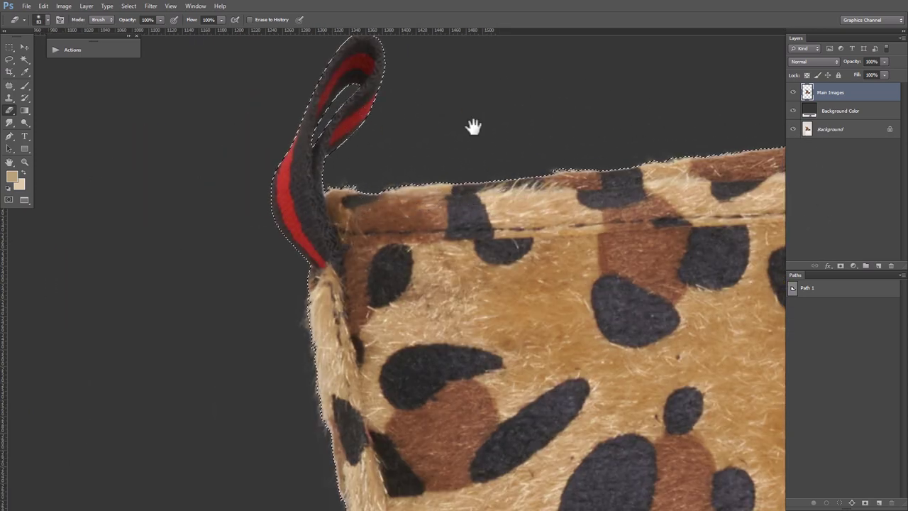
pyautogui.moveTo(472, 126); pyautogui.dragTo(42, 113)
pyautogui.moveTo(496, 119)
pyautogui.mouseDown()
pyautogui.moveTo(431, 75)
pyautogui.moveTo(472, 195)
pyautogui.moveTo(325, 114)
pyautogui.mouseUp()
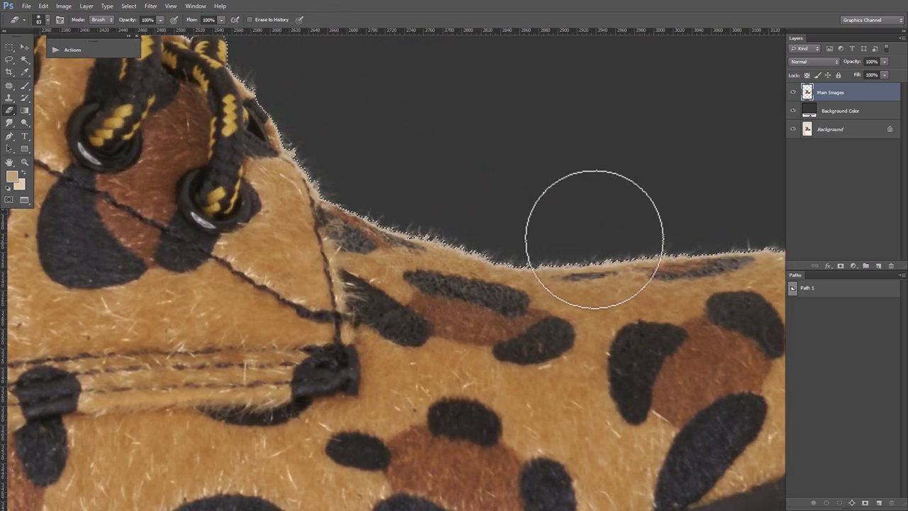
pyautogui.moveTo(761, 212); pyautogui.dragTo(505, 220)
pyautogui.moveTo(653, 275); pyautogui.dragTo(456, 125)
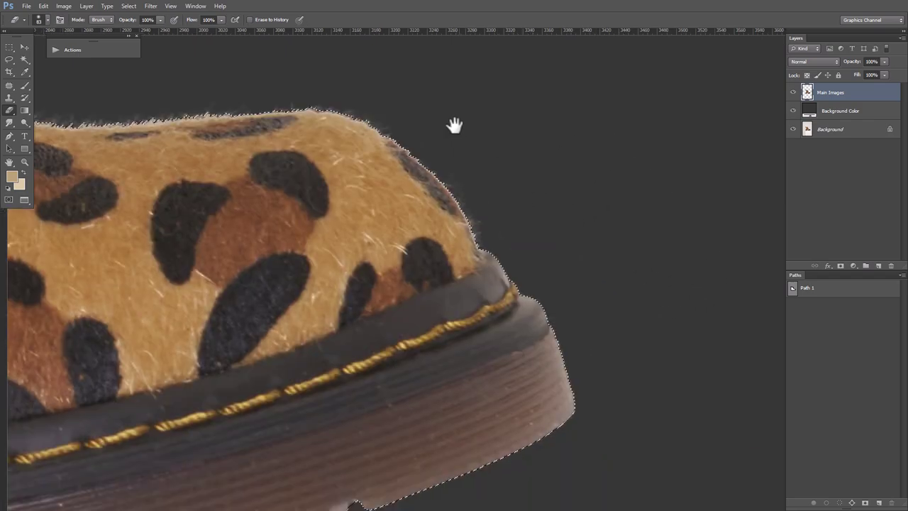
pyautogui.moveTo(552, 273)
pyautogui.mouseDown()
pyautogui.moveTo(517, 229)
pyautogui.moveTo(636, 284)
pyautogui.moveTo(490, 290)
pyautogui.moveTo(380, 275)
pyautogui.mouseUp()
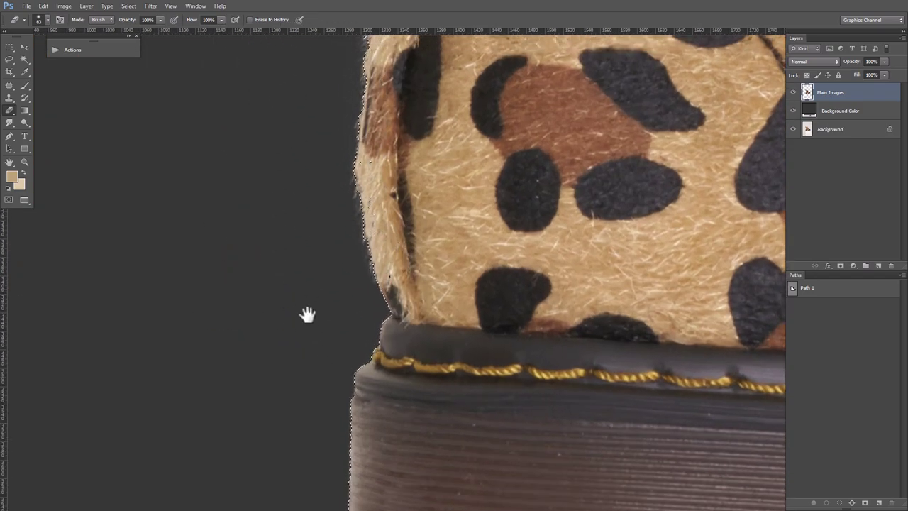
pyautogui.moveTo(308, 315)
pyautogui.mouseDown()
pyautogui.moveTo(324, 121)
pyautogui.moveTo(334, 202)
pyautogui.moveTo(318, 203)
pyautogui.moveTo(314, 178)
pyautogui.moveTo(305, 196)
pyautogui.mouseUp()
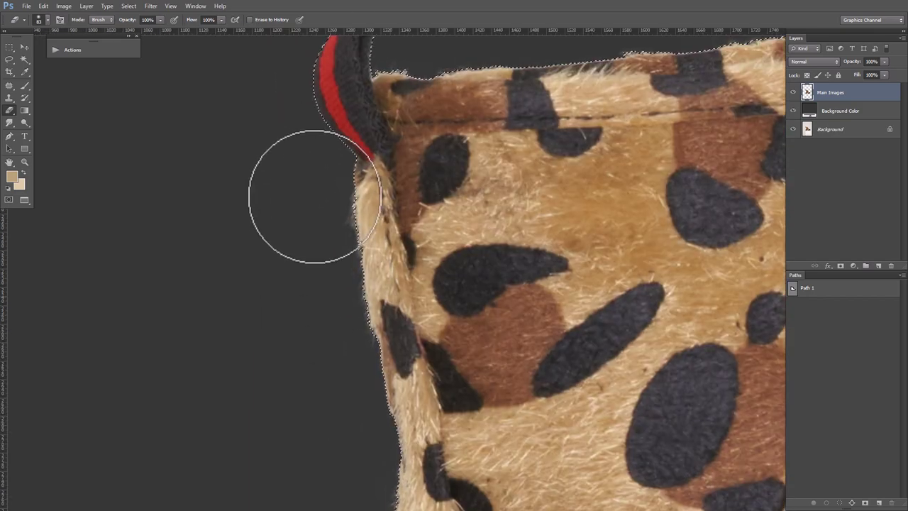
pyautogui.scroll(-5, 326, 213)
# Change the Background Color fill layer to white.
pyautogui.scroll(-3, 654, 161)
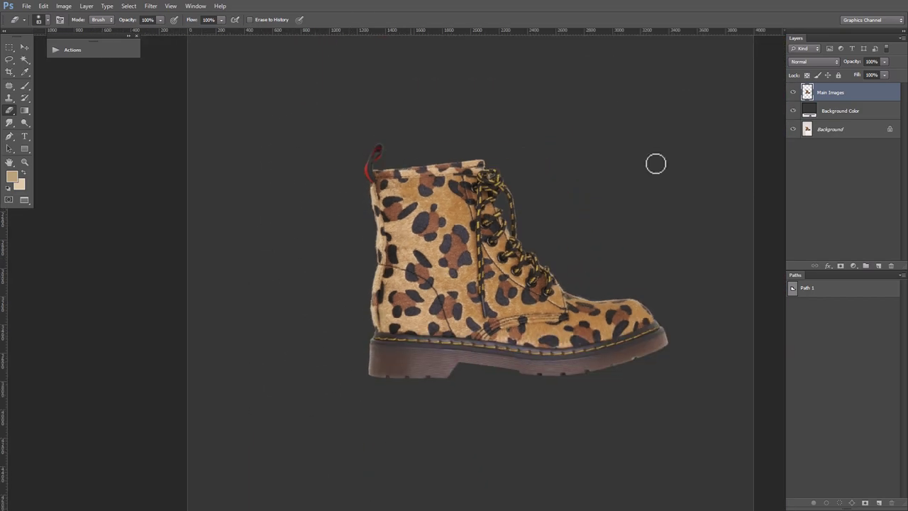
pyautogui.doubleClick(809, 111)
pyautogui.moveTo(637, 335); pyautogui.dragTo(525, 234)
pyautogui.press('Return')
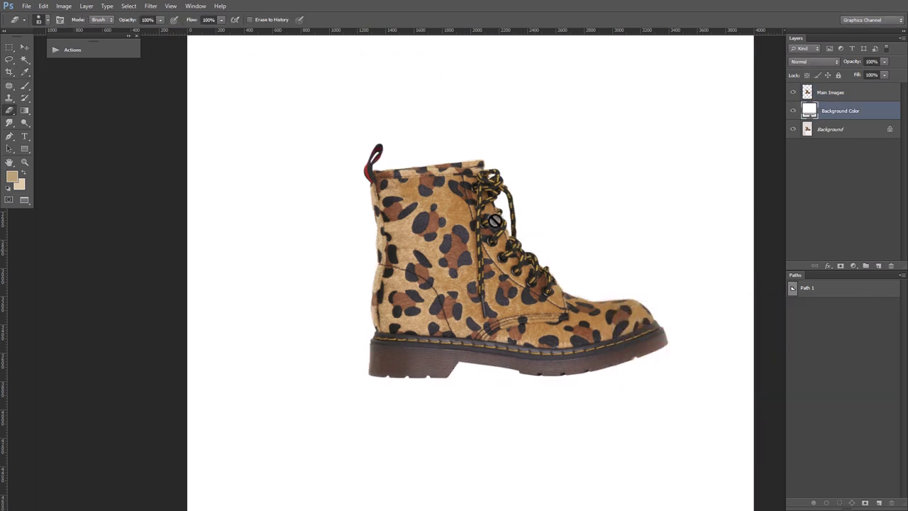
pyautogui.scroll(5, 486, 227)
# Hide the cut-out and white backdrop layers to reveal the original boot photo.
pyautogui.click(793, 129)
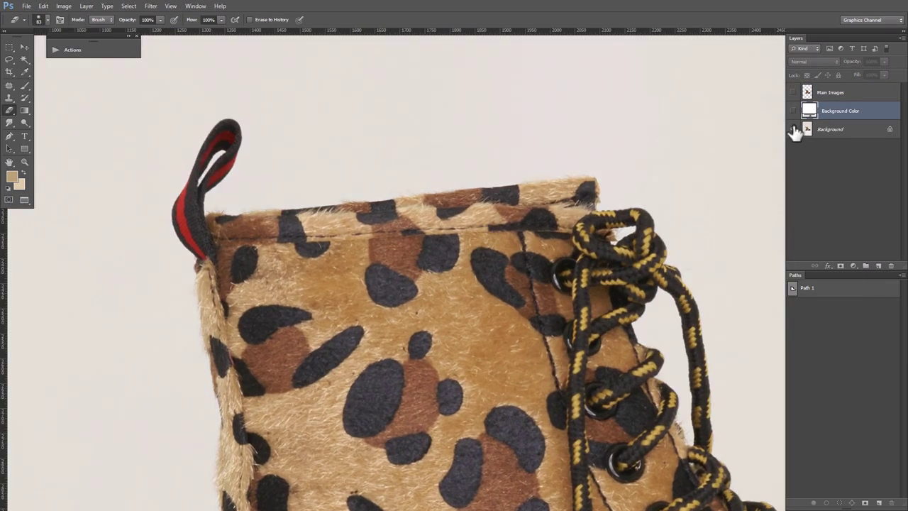
pyautogui.scroll(-5, 454, 220)
pyautogui.scroll(-3, 446, 252)
pyautogui.scroll(-3, 461, 251)
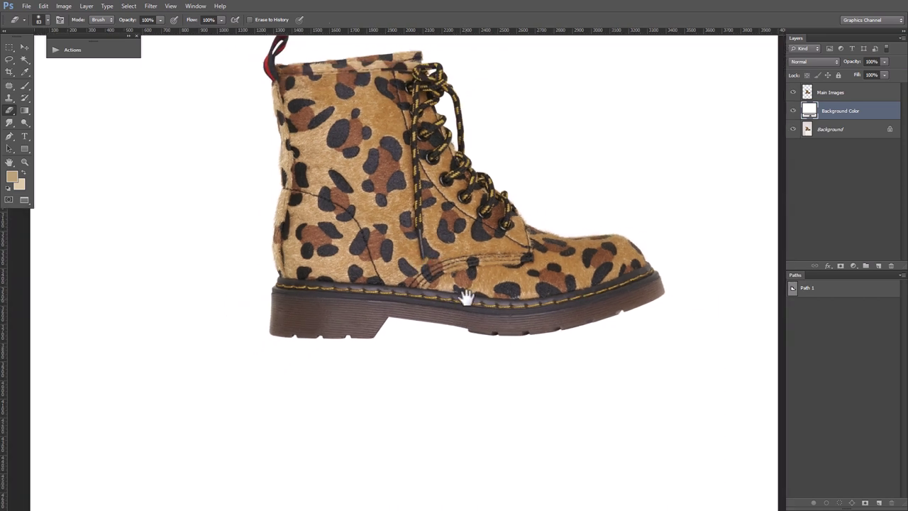
pyautogui.scroll(2, 462, 300)
pyautogui.keyDown('alt'); pyautogui.click(793, 129); pyautogui.keyUp('alt')
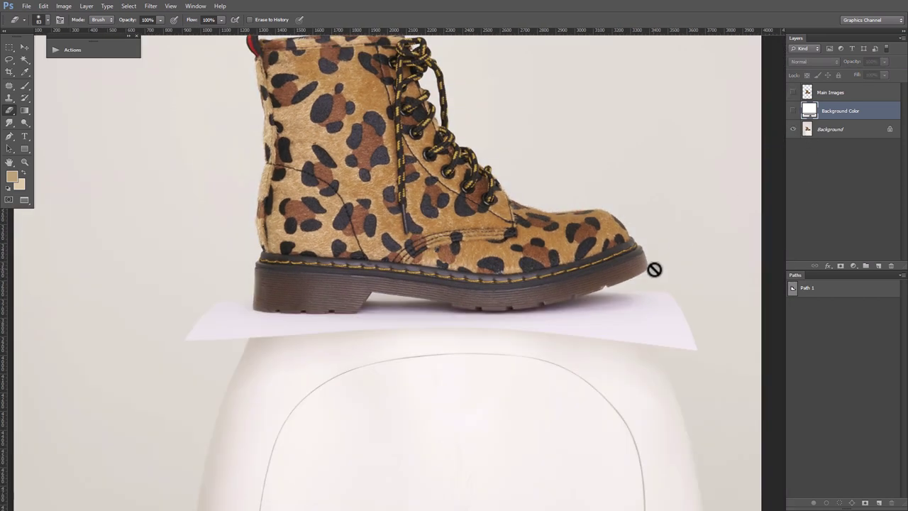
# Make the original Background photo layer active with the Pen tool ready.
pyautogui.press('p')
pyautogui.scroll(2, 603, 211)
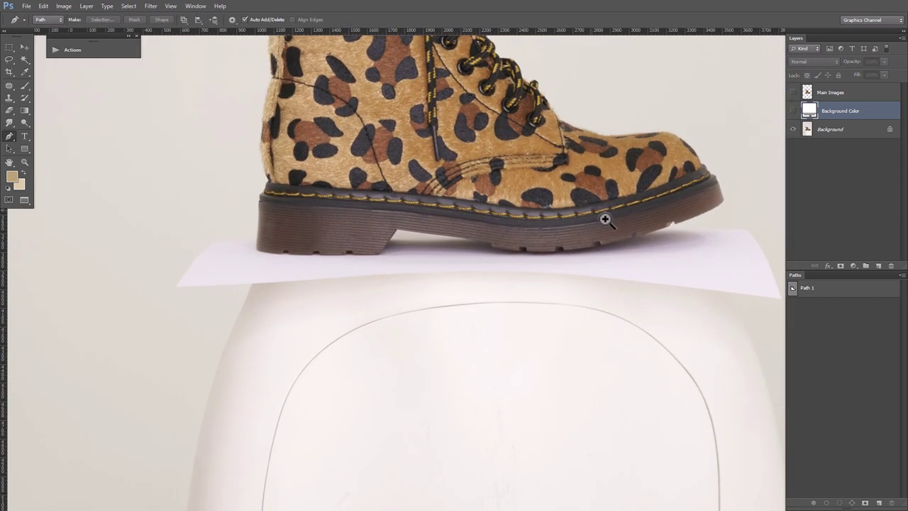
pyautogui.scroll(1, 604, 211)
pyautogui.click(837, 136)
pyautogui.scroll(1, 663, 213)
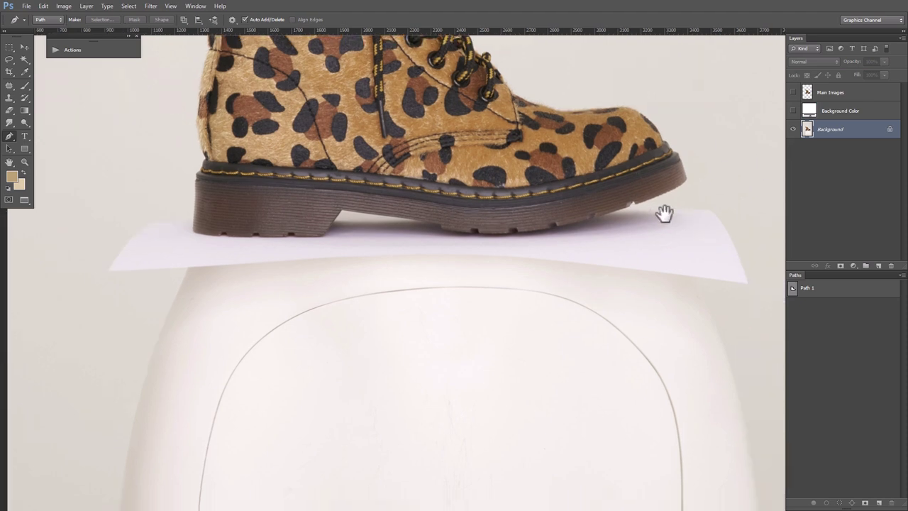
pyautogui.scroll(1, 659, 233)
pyautogui.scroll(1, 617, 224)
# Trace a curved Pen path along the sole's underside from toe to heel.
pyautogui.moveTo(569, 204); pyautogui.dragTo(684, 199)
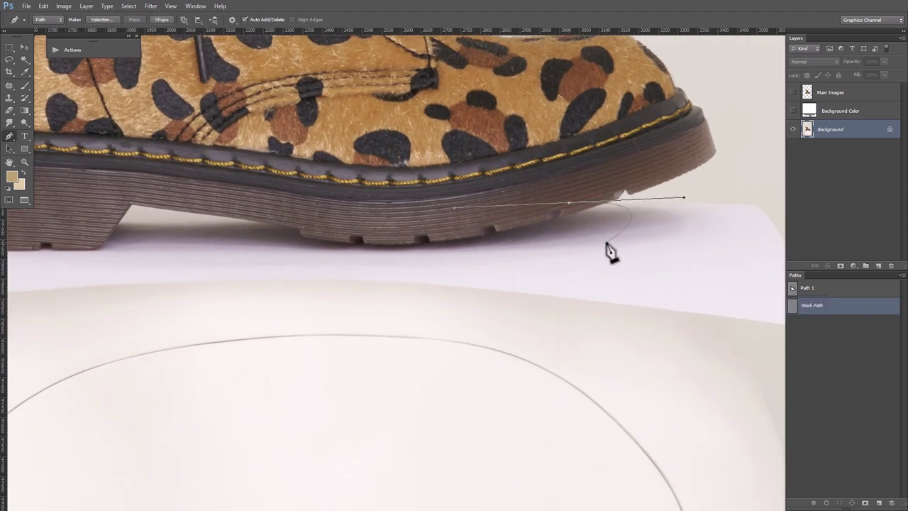
pyautogui.moveTo(474, 266); pyautogui.dragTo(466, 259)
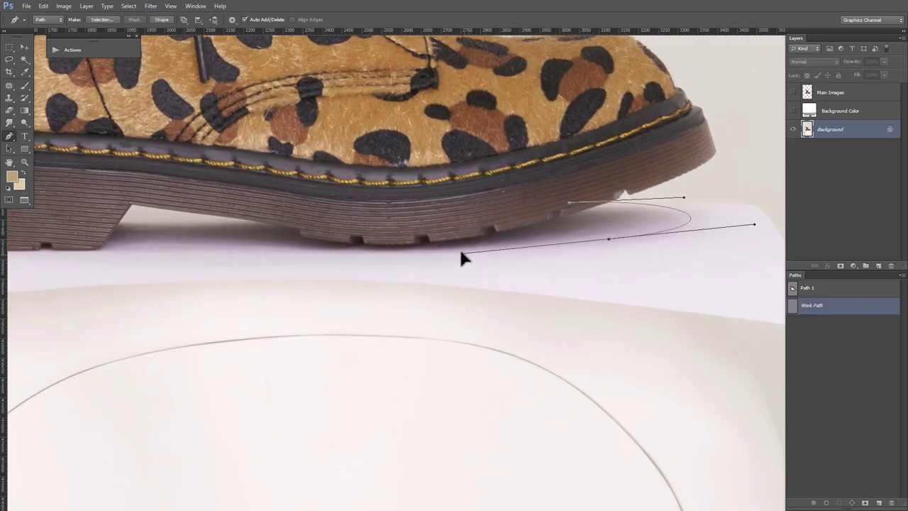
pyautogui.hscroll(-5, 426, 252)
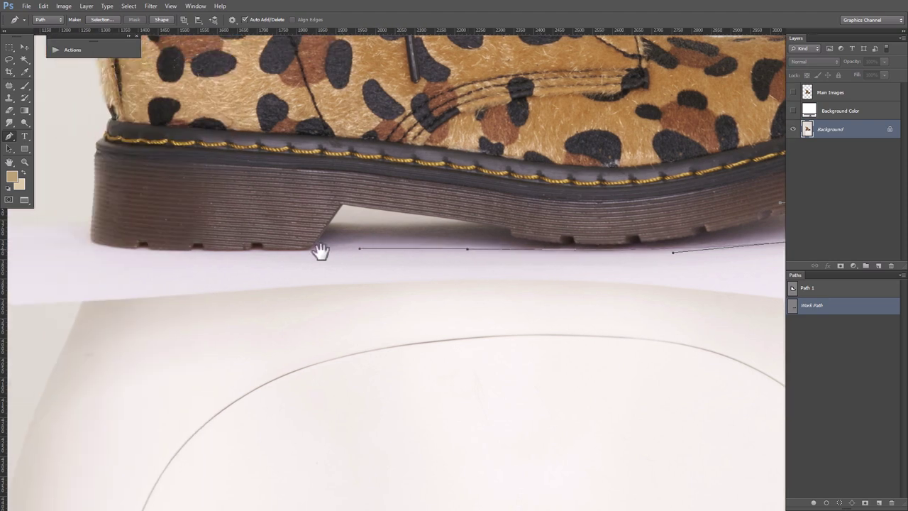
pyautogui.moveTo(321, 251); pyautogui.dragTo(565, 253)
pyautogui.click(548, 251)
pyautogui.click(442, 246)
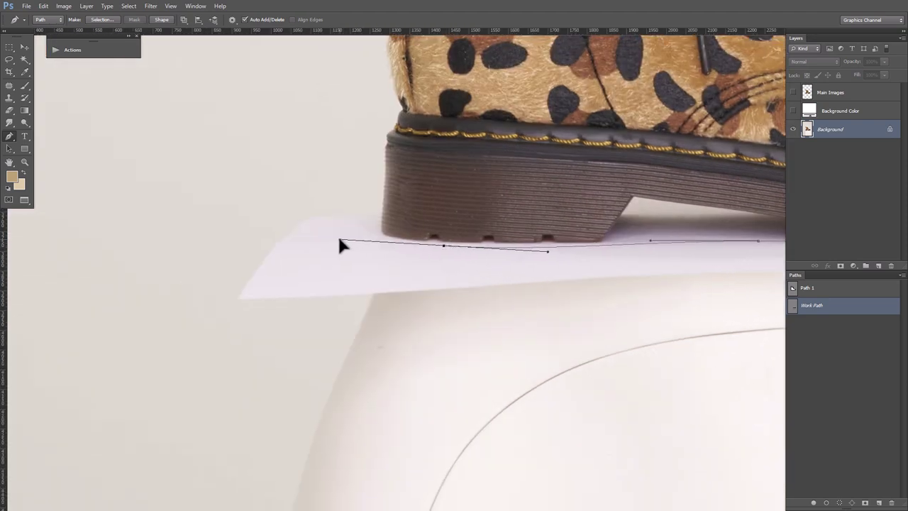
pyautogui.click(339, 240)
pyautogui.moveTo(430, 216); pyautogui.dragTo(512, 211)
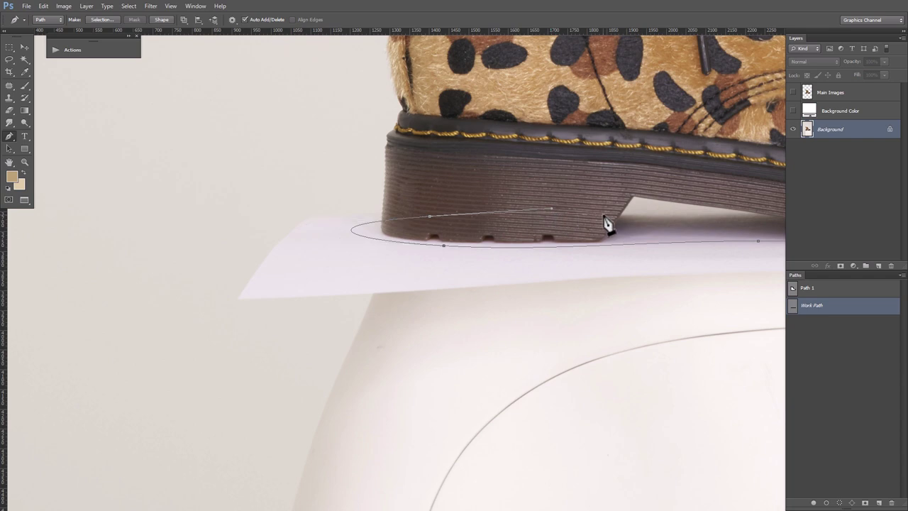
# Close the oval path under the sole and load it as a selection.
pyautogui.hscroll(8, 607, 224)
pyautogui.hscroll(5, 522, 215)
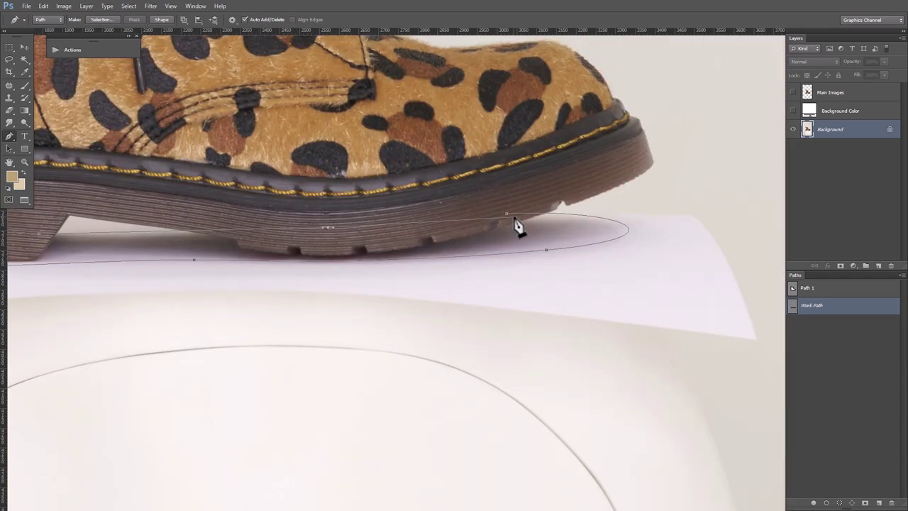
pyautogui.click(513, 215)
pyautogui.keyDown('alt'); pyautogui.click(577, 246); pyautogui.keyUp('alt')
# Feather the sole selection by 1 px and copy it onto a new Shadow layer.
pyautogui.hotkey('ctrl', 'Return')
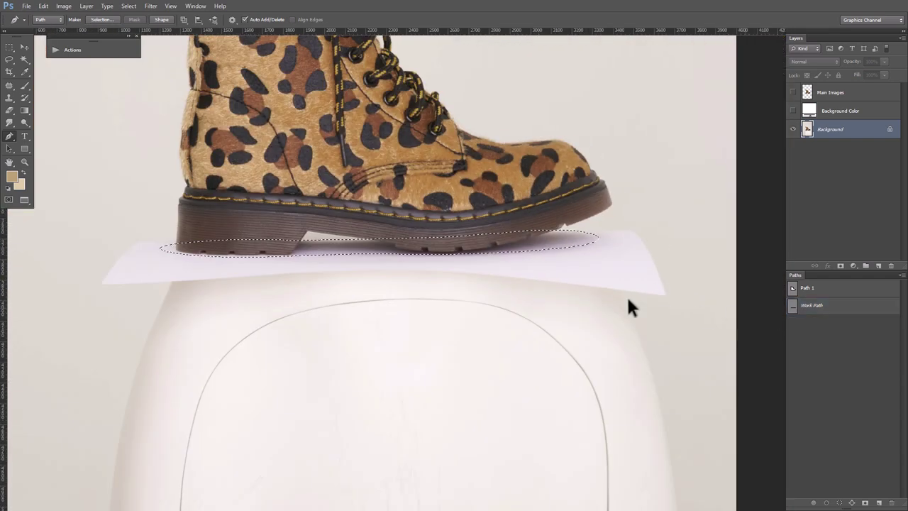
pyautogui.hotkey('shift', 'F6')
pyautogui.write('15')
pyautogui.press('Return')
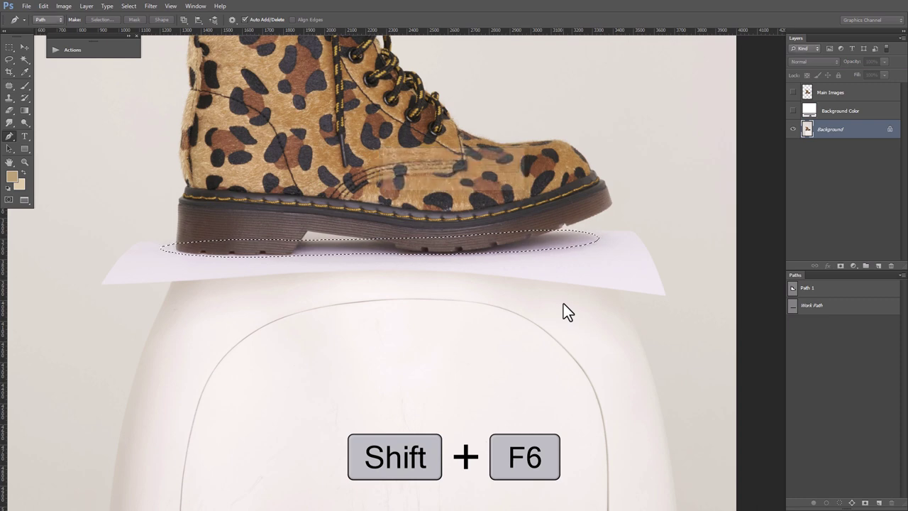
pyautogui.hotkey('ctrl', 'j')
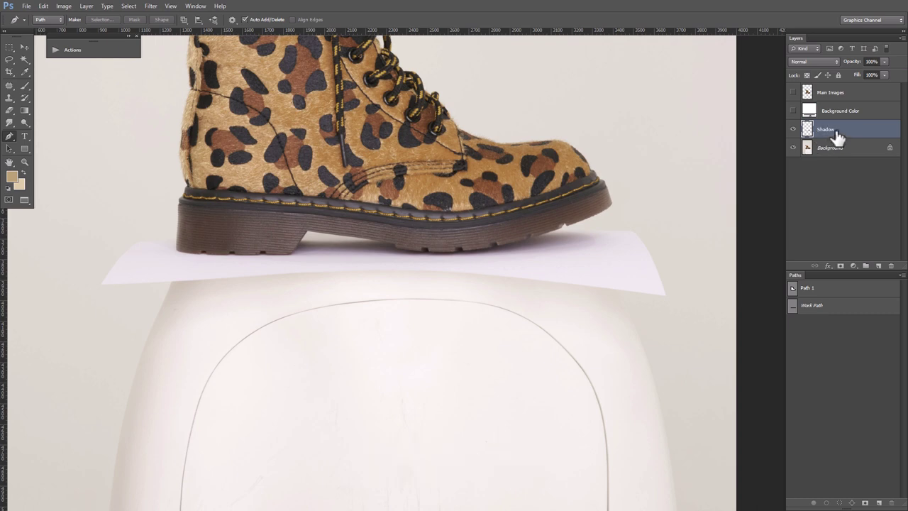
# Move Shadow above Background Color, show the boot, and set 60% opacity with Multiply.
pyautogui.moveTo(835, 133); pyautogui.dragTo(828, 105)
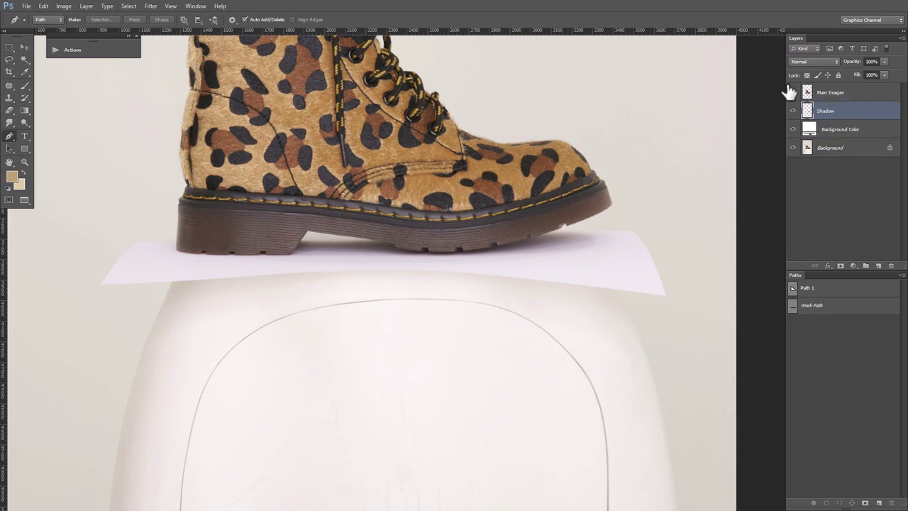
pyautogui.click(793, 92)
pyautogui.click(496, 235)
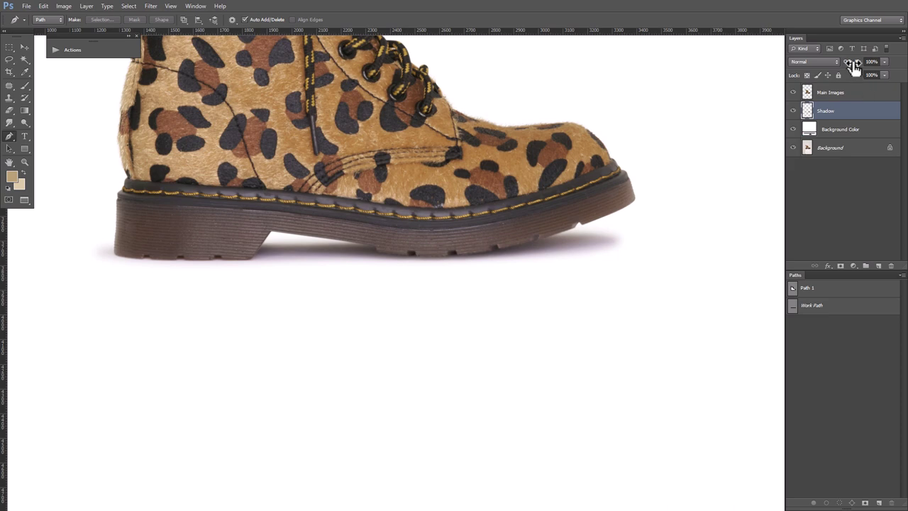
pyautogui.write('60')
pyautogui.press('Return')
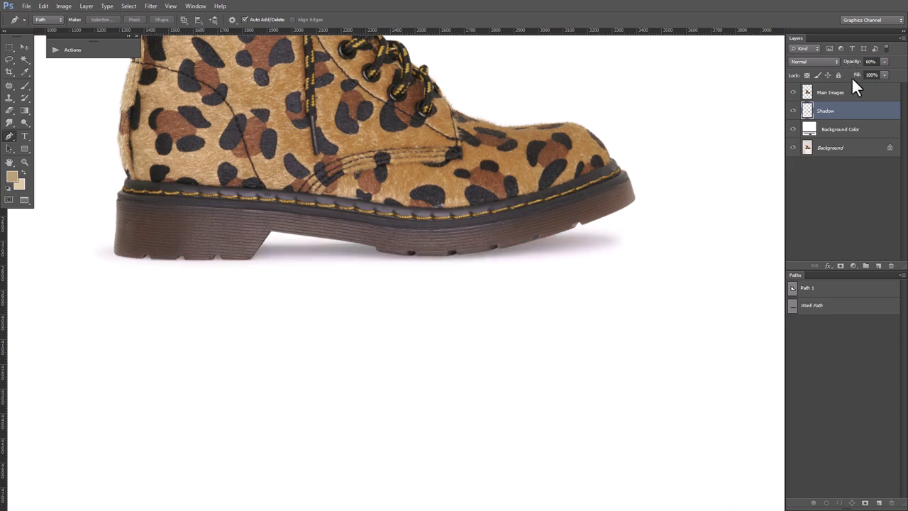
pyautogui.click(808, 62)
pyautogui.click(812, 103)
pyautogui.click(63, 6)
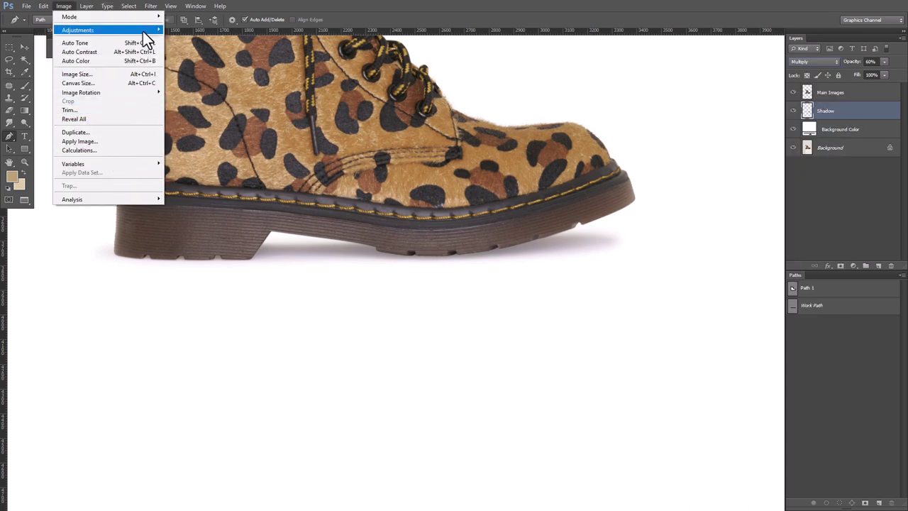
pyautogui.moveTo(78, 30)
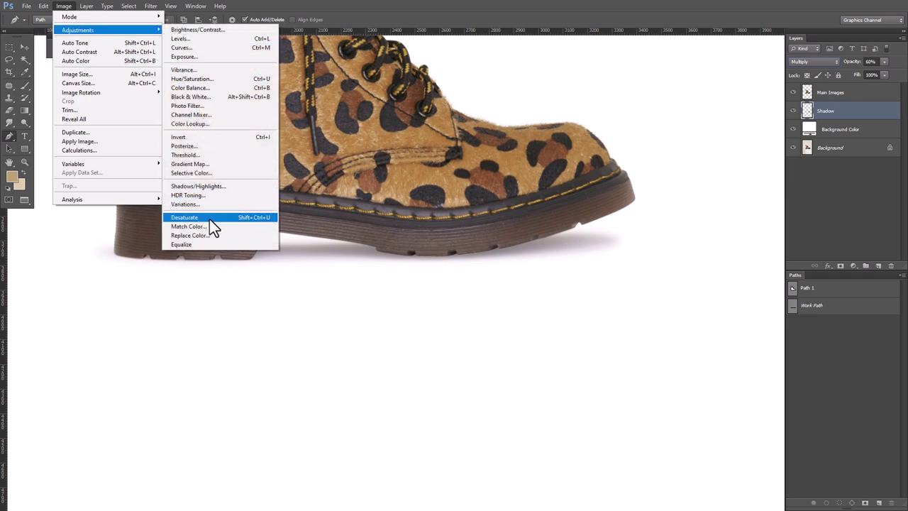
# Desaturate the Shadow layer to gray and add a white layer mask to it.
pyautogui.click(210, 216)
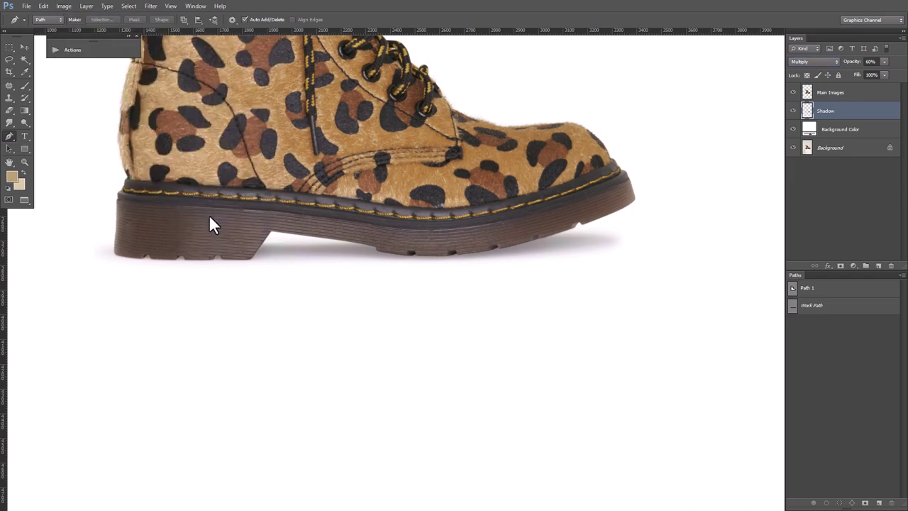
pyautogui.keyDown('alt'); pyautogui.click(793, 149); pyautogui.keyUp('alt')
pyautogui.moveTo(844, 274); pyautogui.dragTo(841, 269)
pyautogui.click(840, 266)
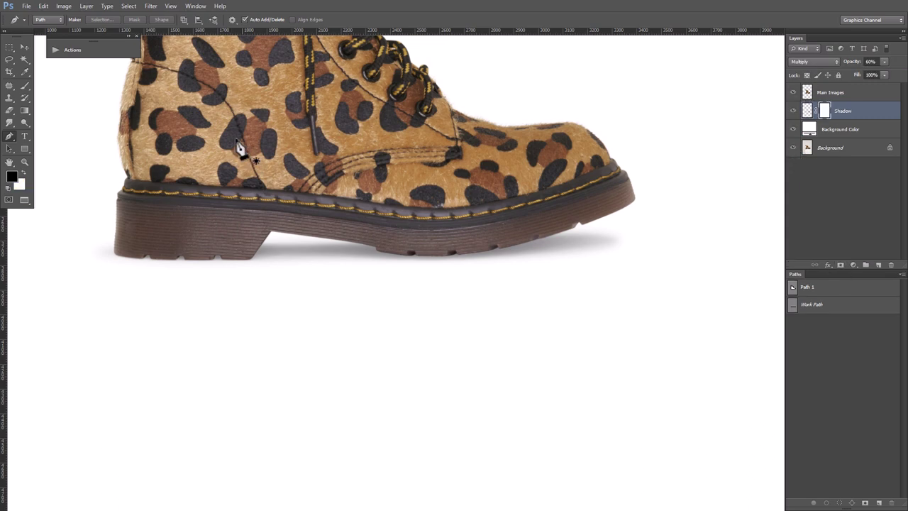
# Set up a soft round 70 px brush with black as the foreground colour.
pyautogui.click(26, 85)
pyautogui.rightClick(503, 105)
pyautogui.doubleClick(544, 168)
pyautogui.press('x')
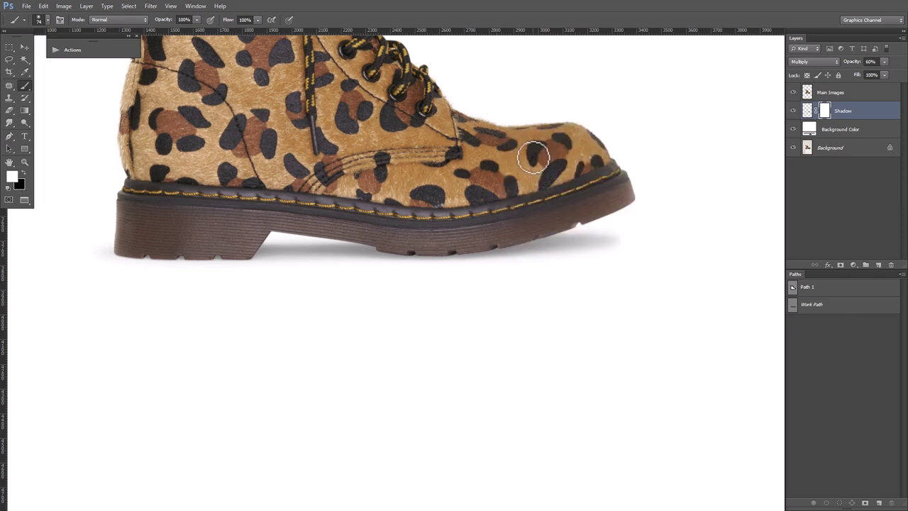
pyautogui.hotkey('ctrl', '-')
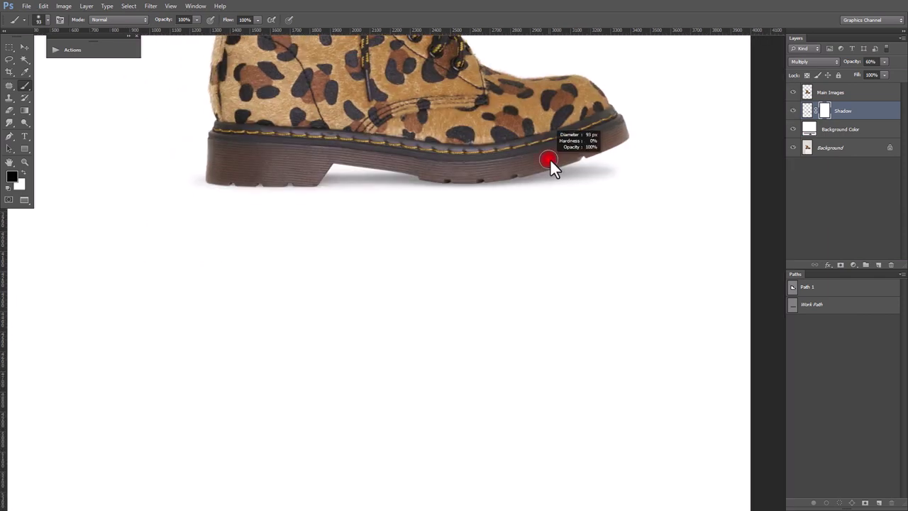
pyautogui.rightClick(648, 131)
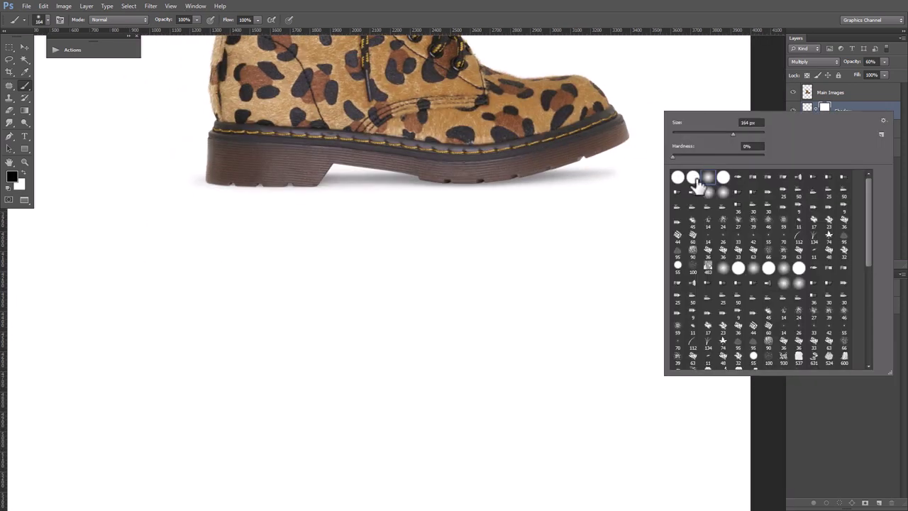
pyautogui.click(707, 181)
pyautogui.moveTo(518, 203); pyautogui.dragTo(497, 203)
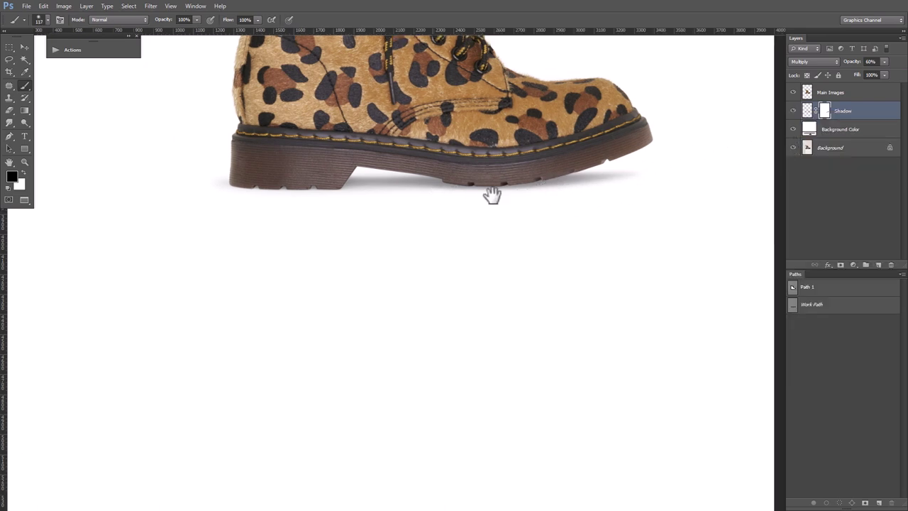
pyautogui.moveTo(490, 194); pyautogui.dragTo(575, 198)
pyautogui.moveTo(468, 170); pyautogui.dragTo(445, 170)
pyautogui.scroll(1, 410, 171)
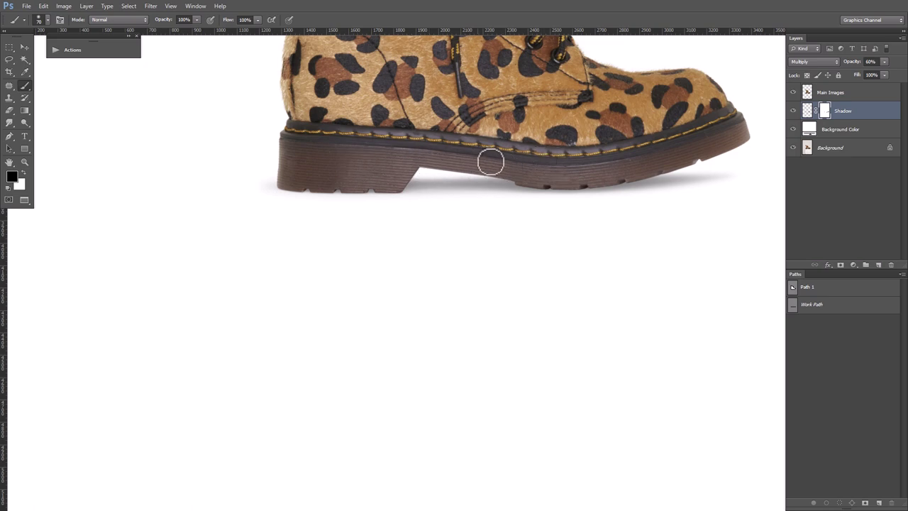
pyautogui.scroll(-5, 496, 209)
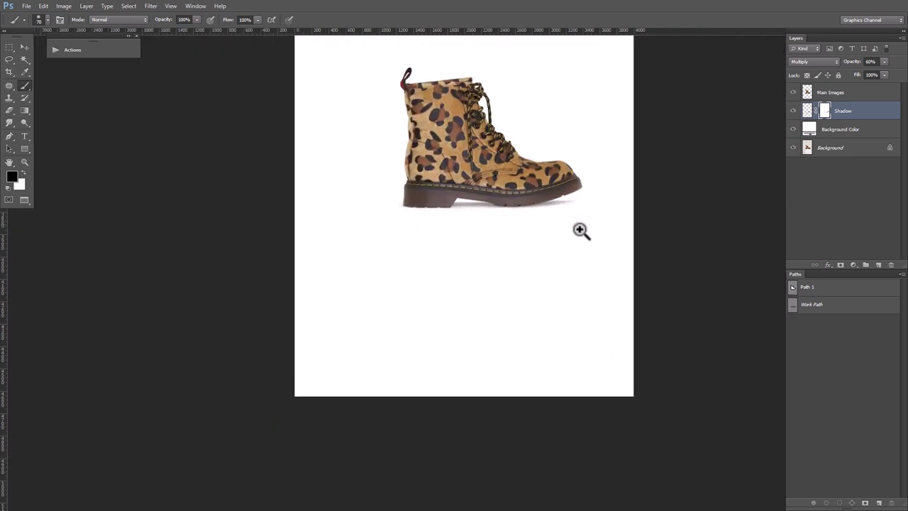
# Group the boot and Shadow layers as Group 1 and stamp a merged copy above.
pyautogui.scroll(1, 540, 198)
pyautogui.keyDown('shift'); pyautogui.click(854, 93); pyautogui.keyUp('shift')
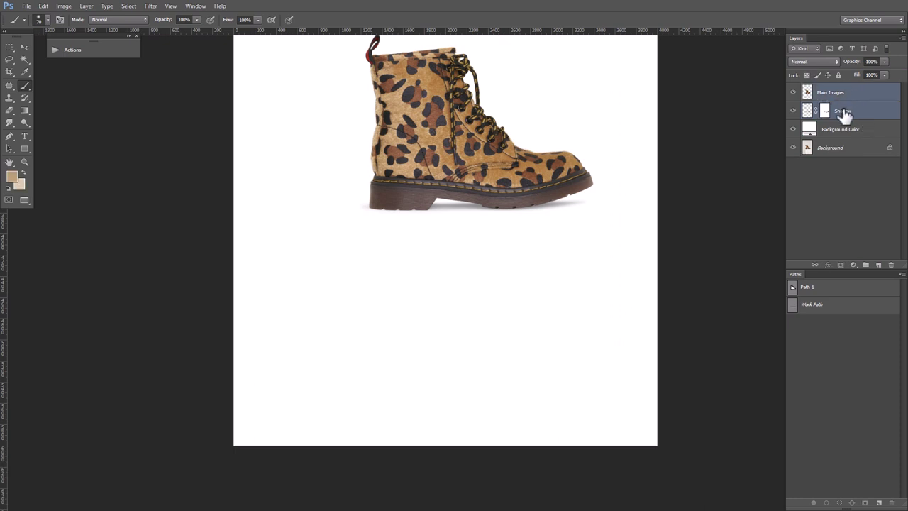
pyautogui.hotkey('ctrl', 'g')
pyautogui.hotkey('ctrl', 'alt', 'e')
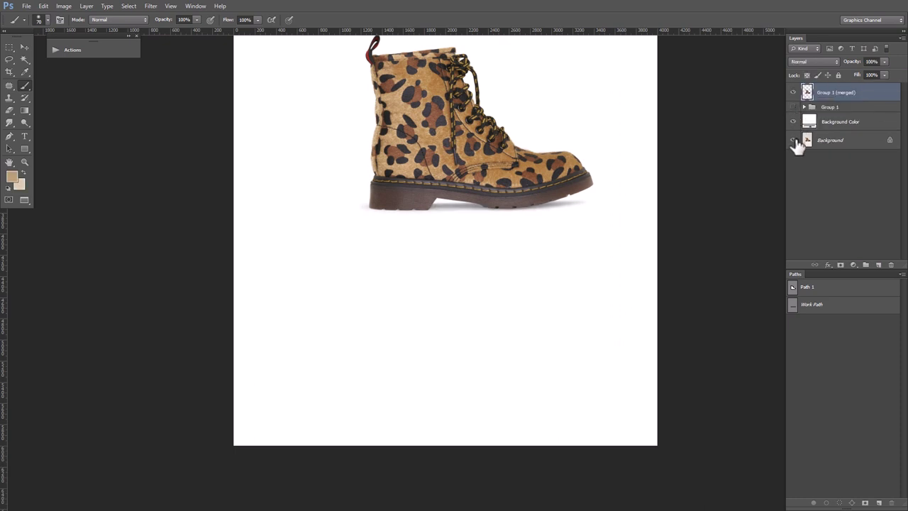
pyautogui.keyDown('alt'); pyautogui.click(794, 140); pyautogui.keyUp('alt')
pyautogui.keyDown('alt'); pyautogui.click(793, 140); pyautogui.keyUp('alt')
pyautogui.moveTo(669, 151); pyautogui.dragTo(650, 210)
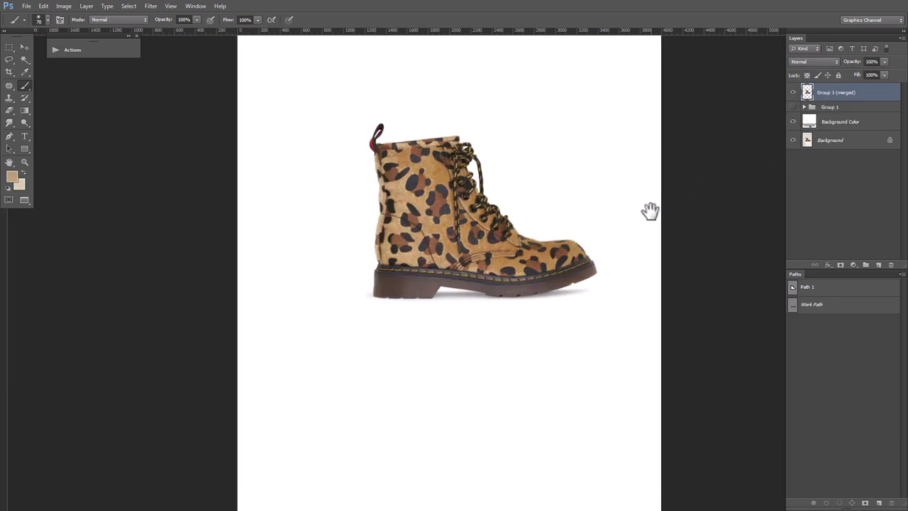